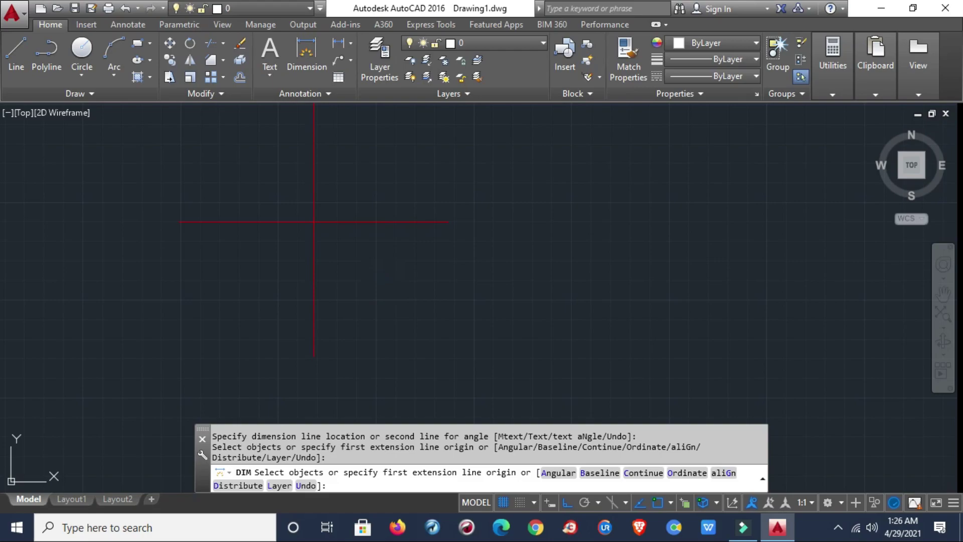
# Step: Leave the dimension command and draw a wide horizontal rectangle freehand in the empty drawing area
pyautogui.press('Escape')
pyautogui.write('REC')
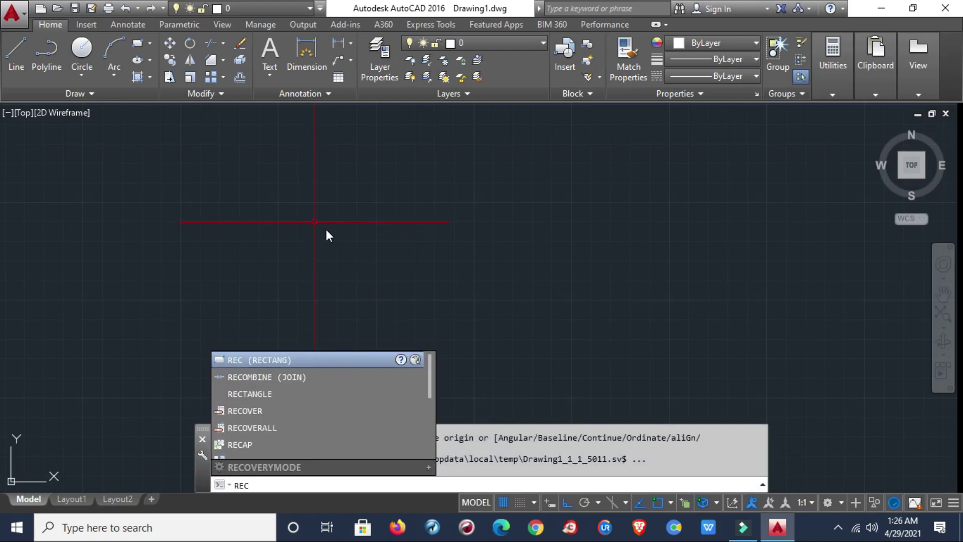
pyautogui.press('Return')
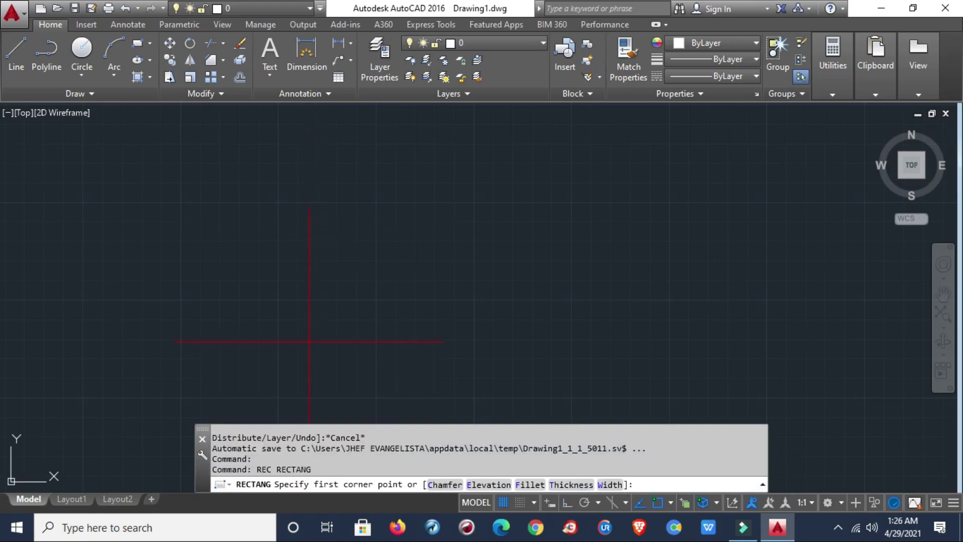
pyautogui.click(278, 200)
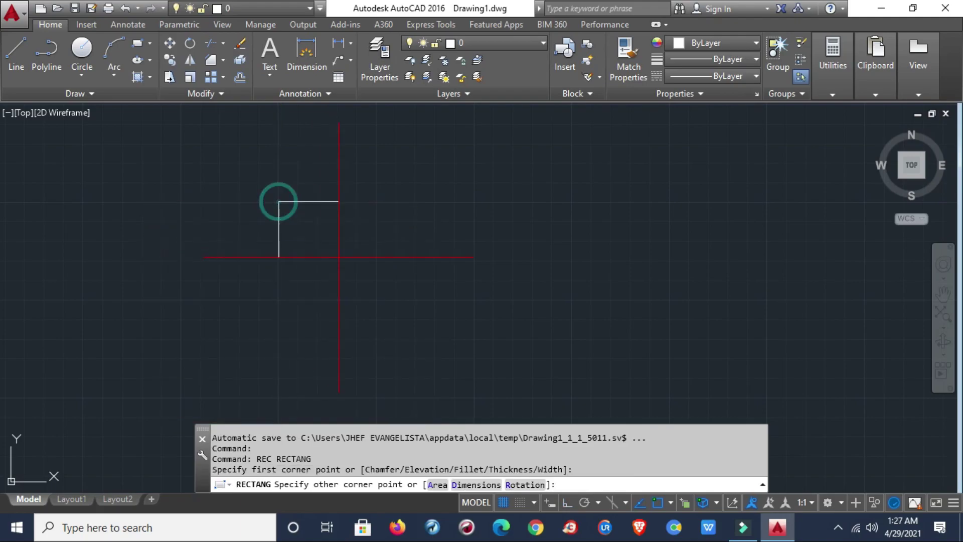
pyautogui.click(516, 299)
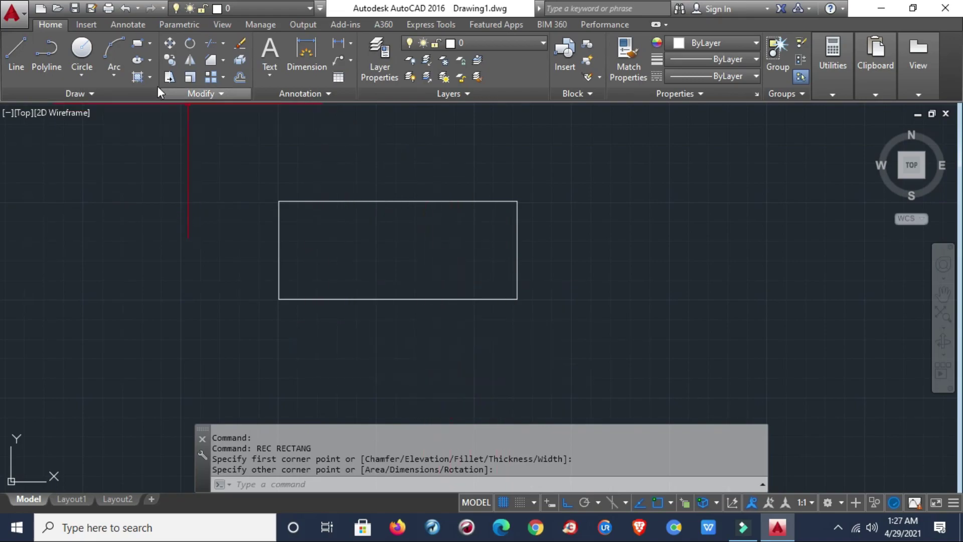
# Step: Draw a second rectangle freehand beside the first one, on its right and at about the same height
pyautogui.click(138, 47)
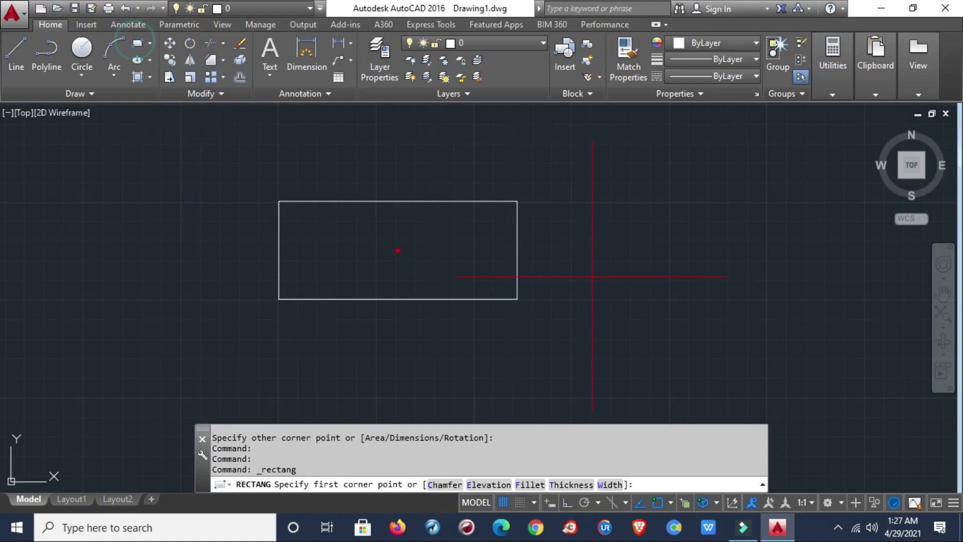
pyautogui.click(581, 203)
pyautogui.click(786, 300)
pyautogui.press('Escape')
pyautogui.press('Escape')
pyautogui.press('Escape')
# Step: Fillet the upper-left corner of the left rectangle with a radius of 15
pyautogui.scroll(-2, 398, 258)
pyautogui.scroll(4, 396, 257)
pyautogui.moveTo(396, 257); pyautogui.dragTo(392, 273, button='middle')
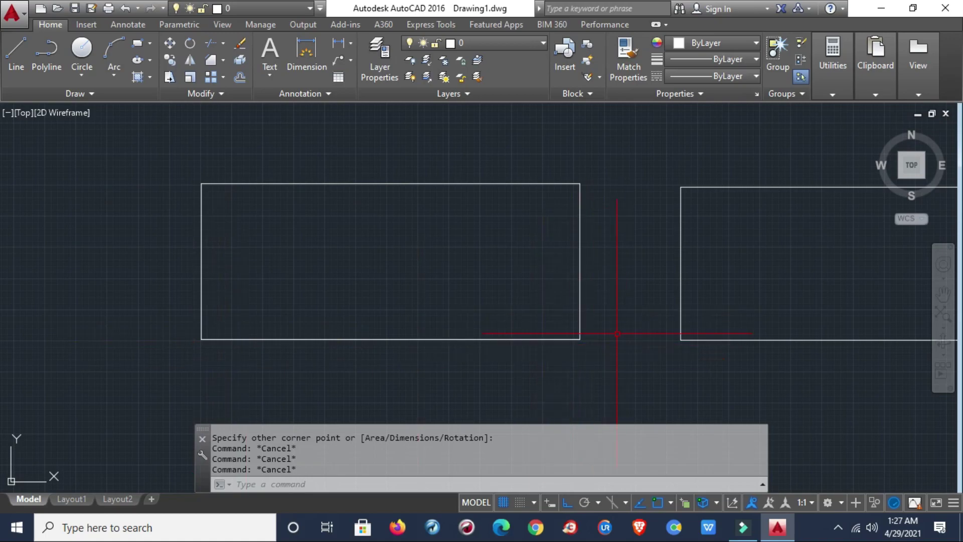
pyautogui.scroll(3, 200, 203)
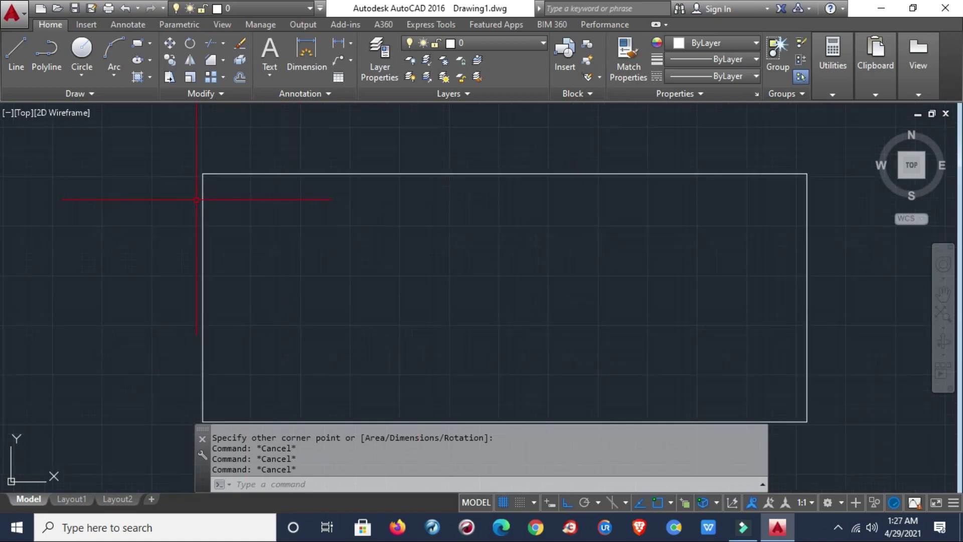
pyautogui.scroll(-2, 205, 219)
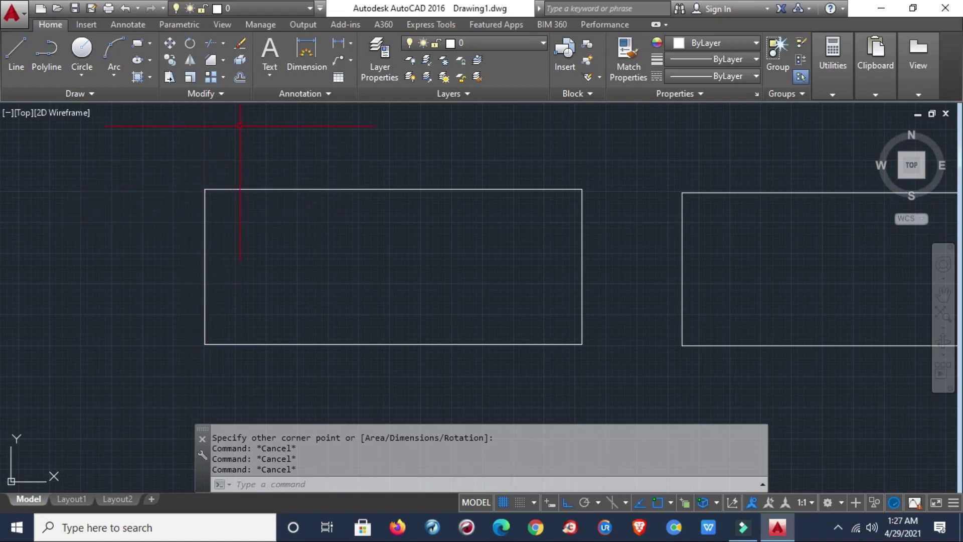
pyautogui.click(224, 60)
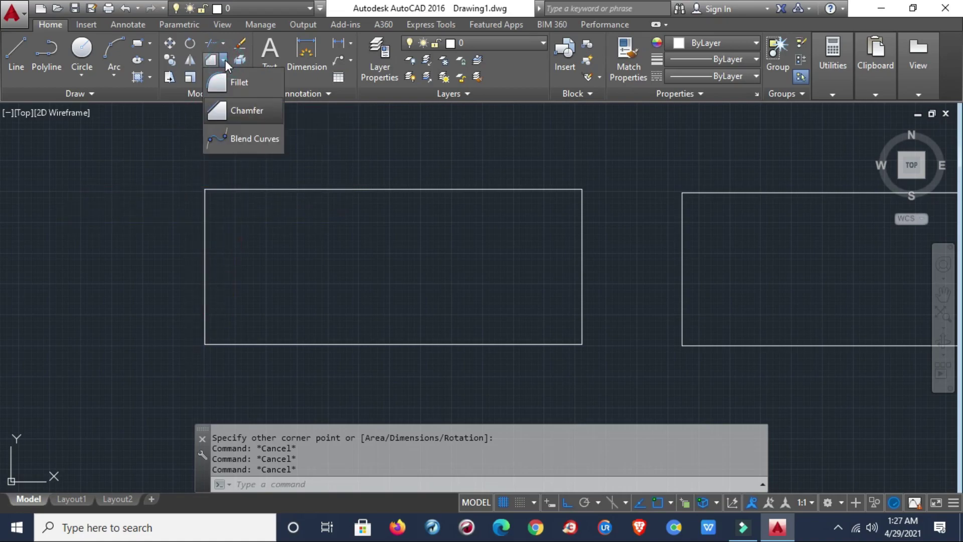
pyautogui.click(228, 83)
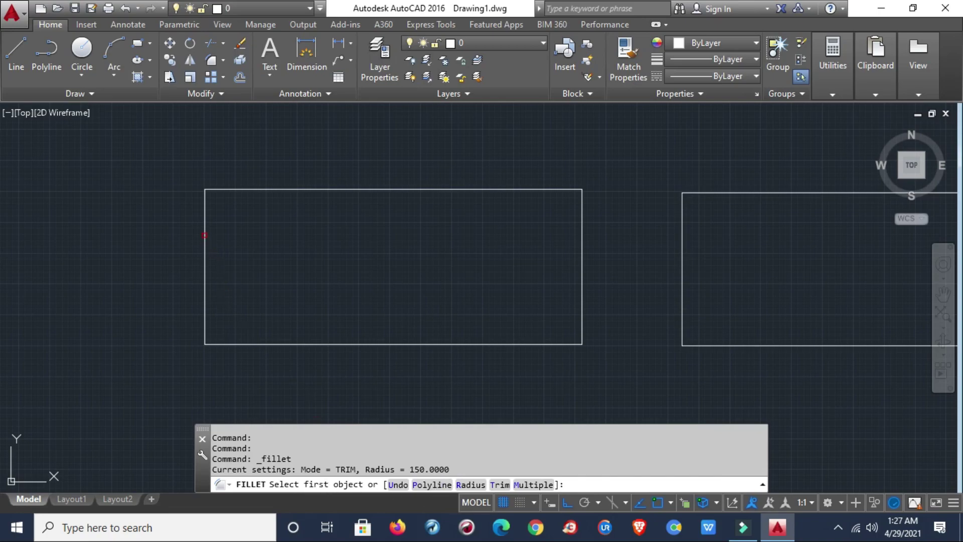
pyautogui.click(204, 235)
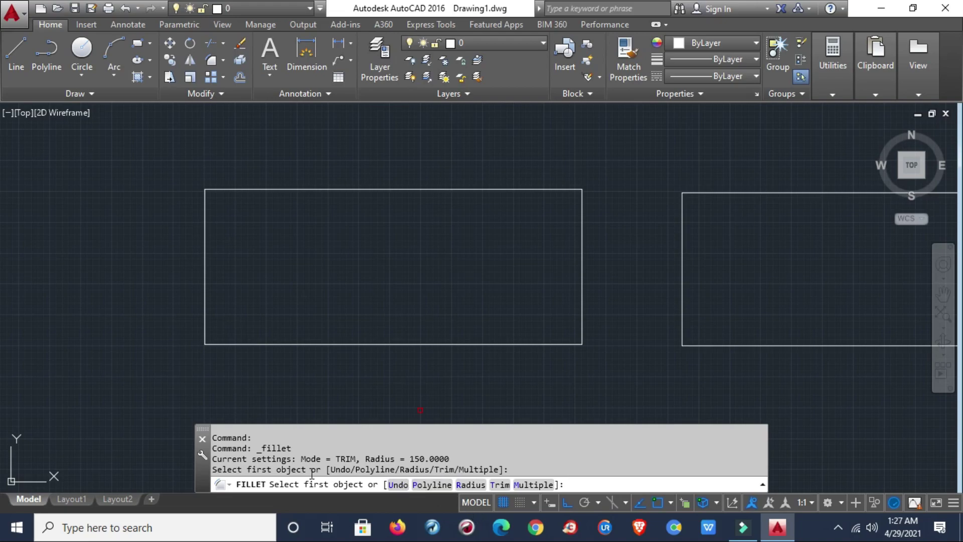
pyautogui.click(469, 485)
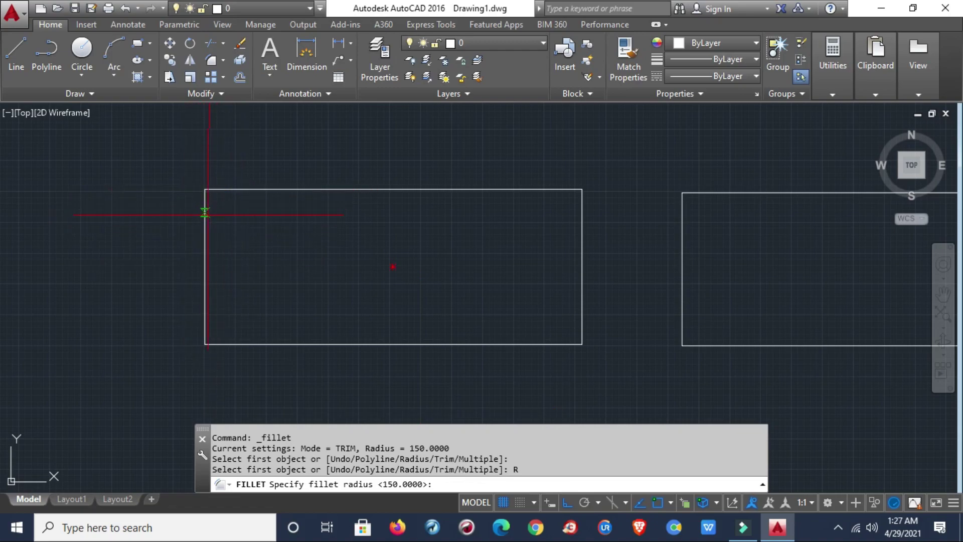
pyautogui.write('15')
pyautogui.press('Return')
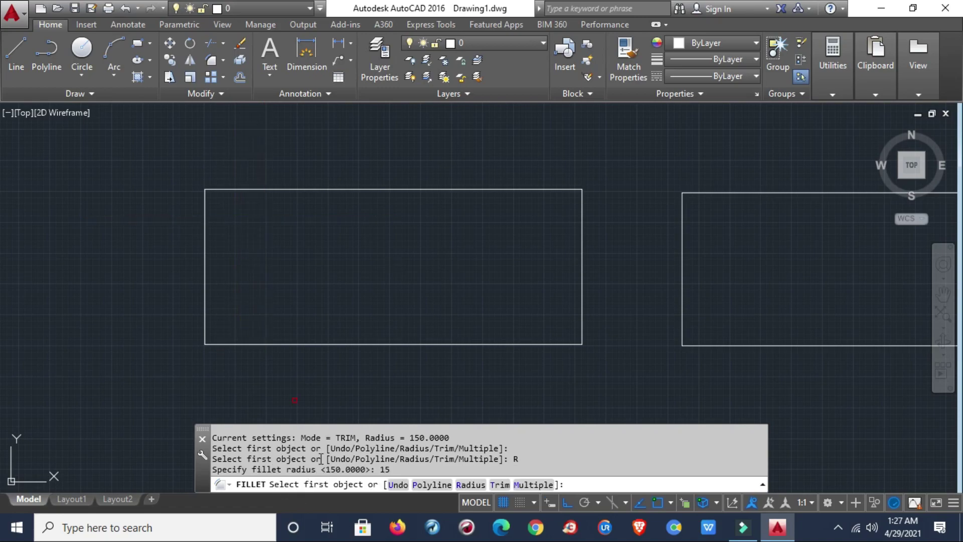
pyautogui.click(205, 234)
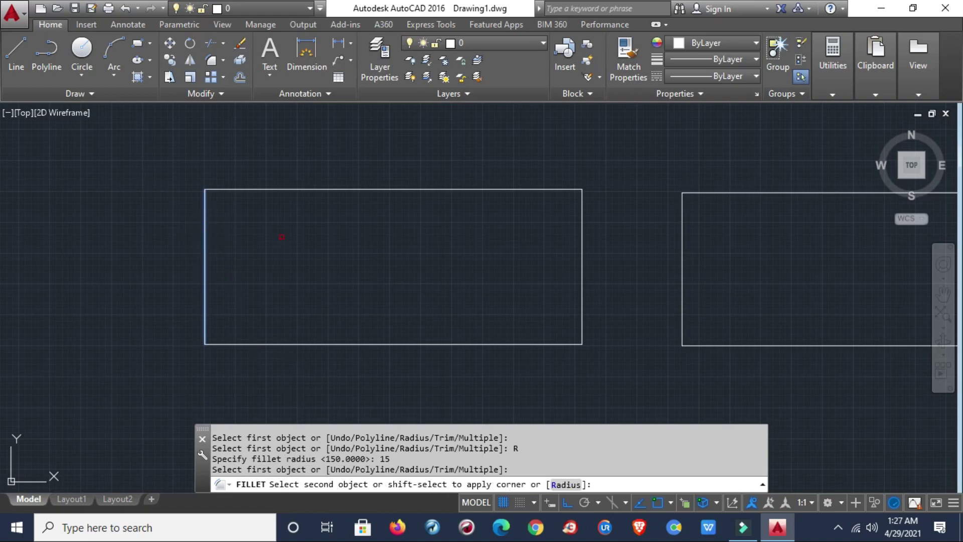
pyautogui.click(236, 190)
# Step: Fillet the lower-left corner of the left rectangle with a radius of 25
pyautogui.scroll(10, 210, 200)
pyautogui.scroll(-5, 298, 273)
pyautogui.scroll(5, 281, 297)
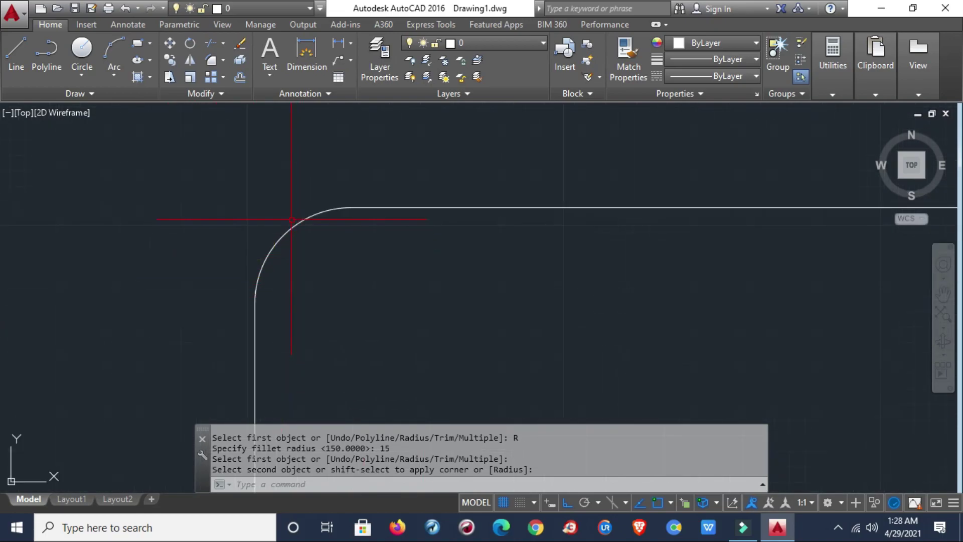
pyautogui.scroll(-8, 292, 223)
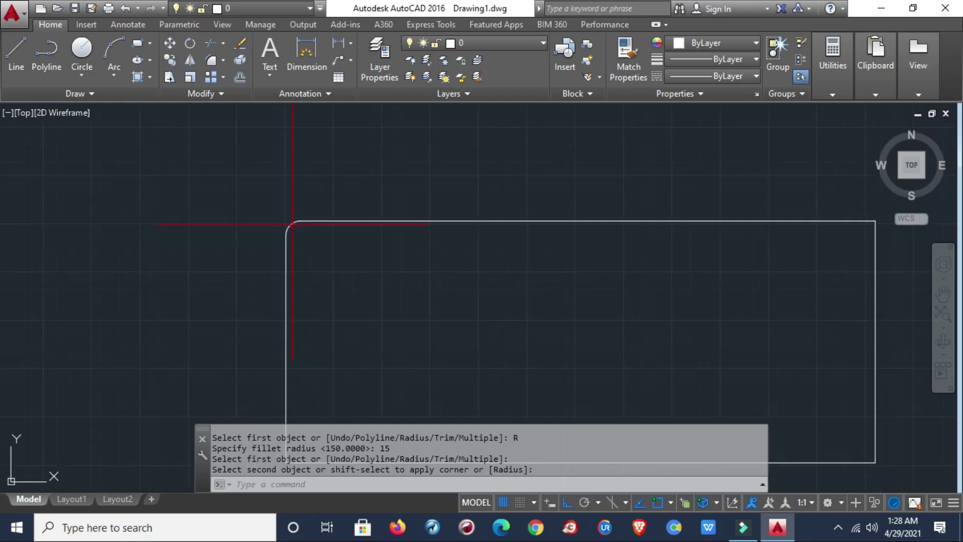
pyautogui.scroll(8, 300, 235)
pyautogui.scroll(-8, 320, 231)
pyautogui.moveTo(302, 298); pyautogui.dragTo(246, 181, button='middle')
pyautogui.scroll(3, 241, 329)
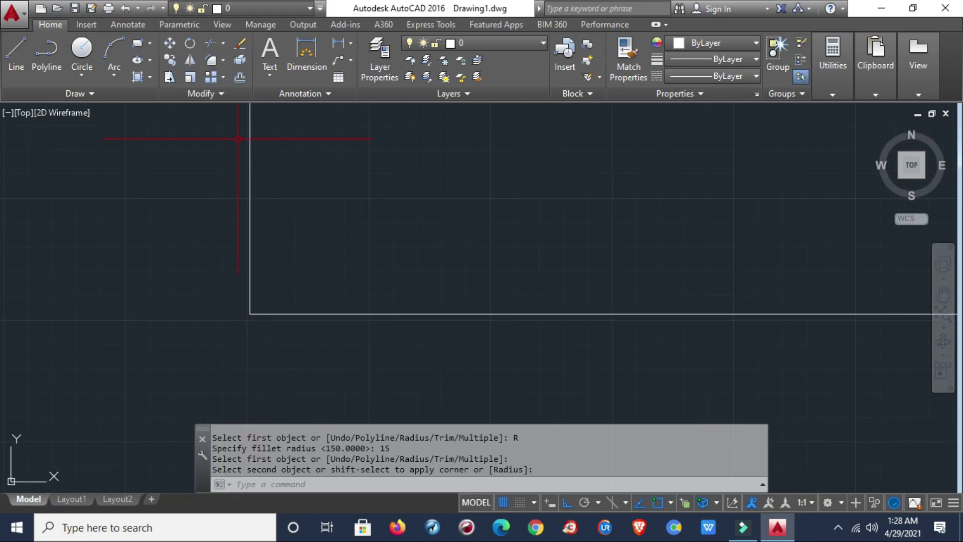
pyautogui.write('FILLe')
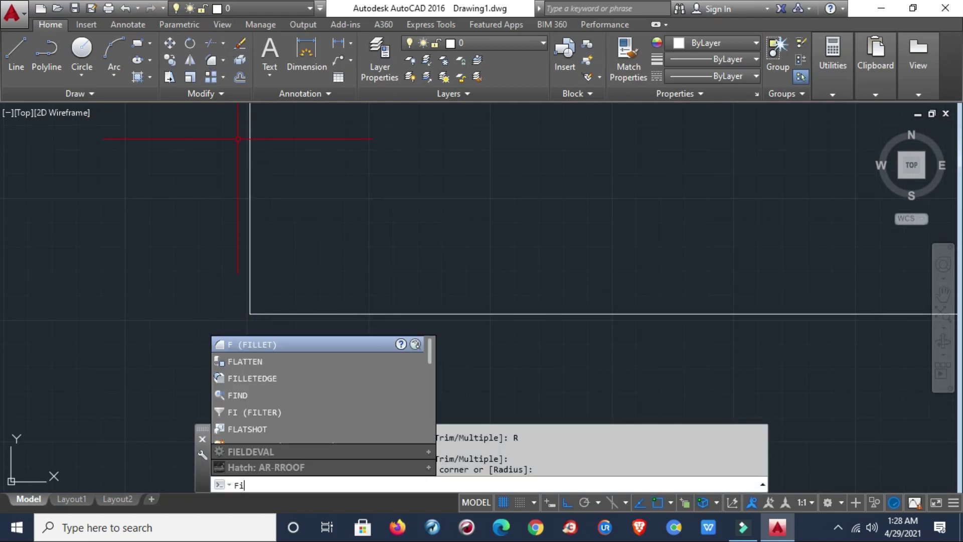
pyautogui.write('t')
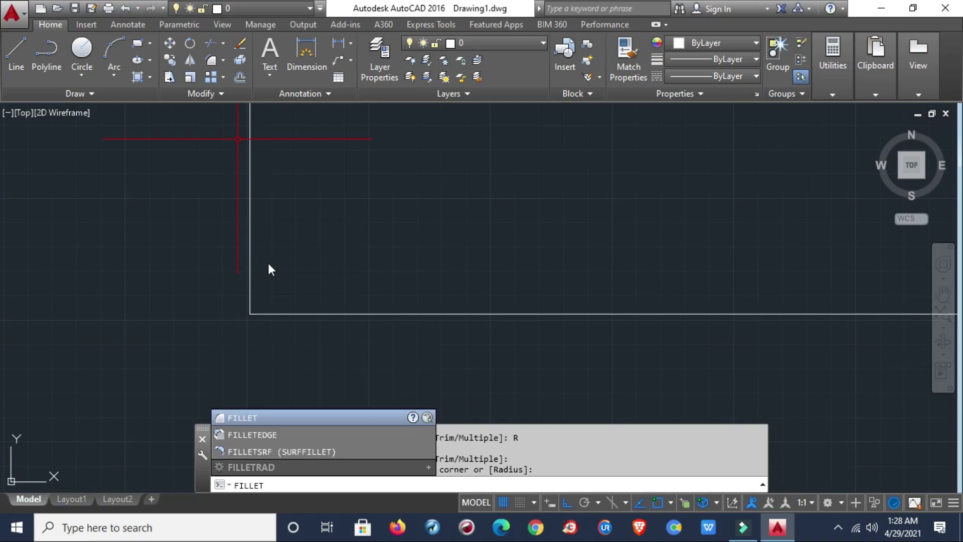
pyautogui.press('Return')
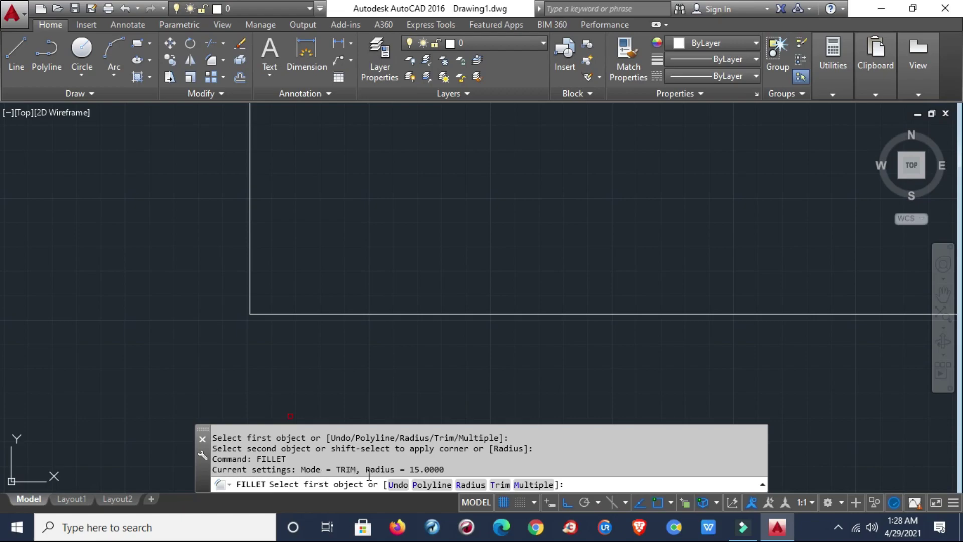
pyautogui.click(470, 484)
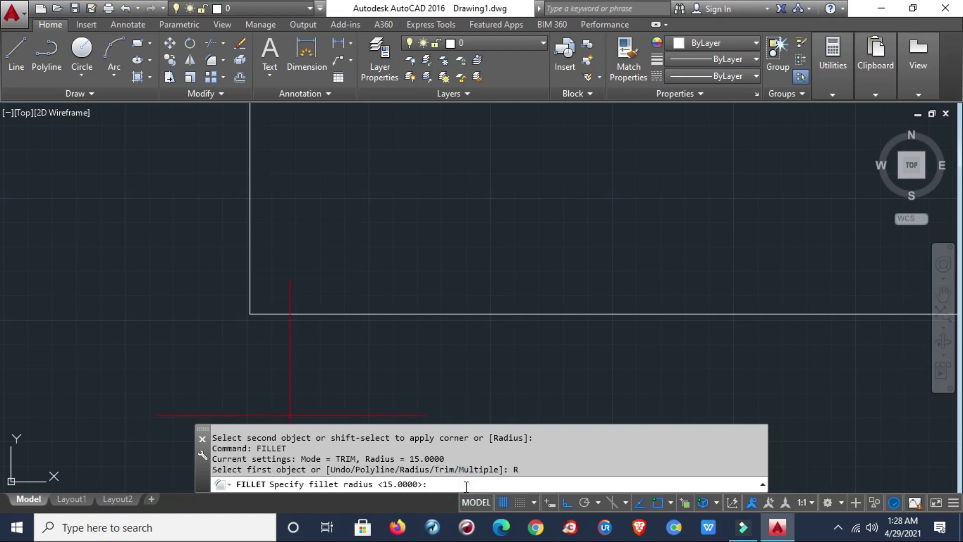
pyautogui.write('25')
pyautogui.press('Return')
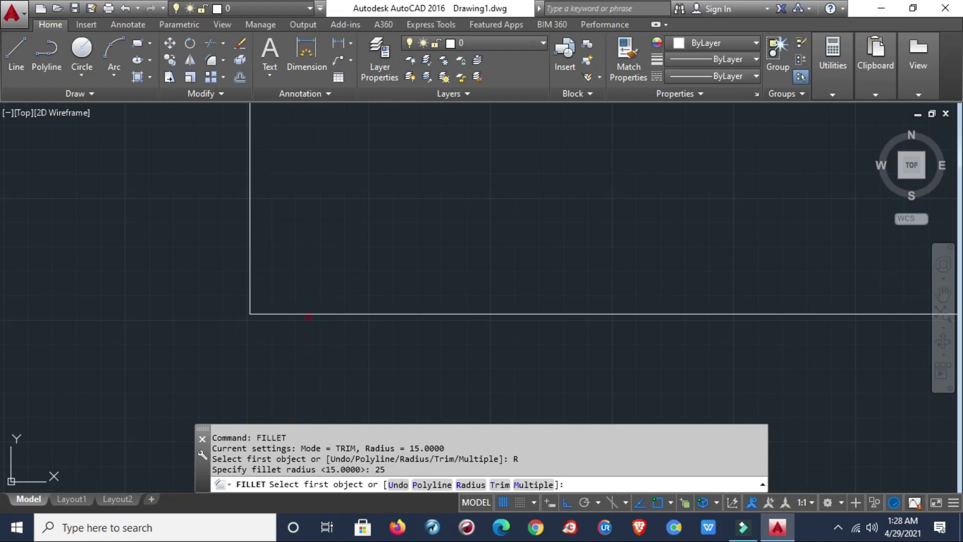
pyautogui.click(309, 315)
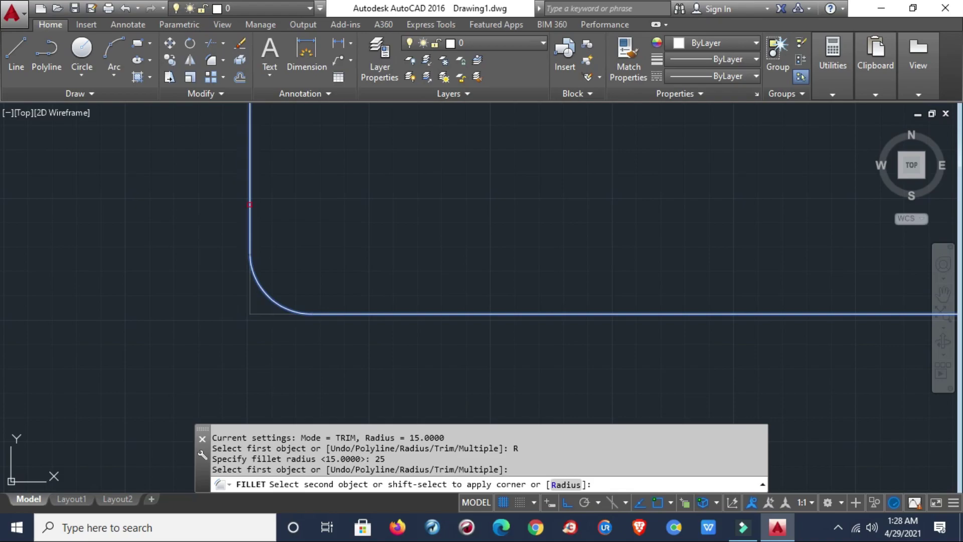
pyautogui.click(250, 248)
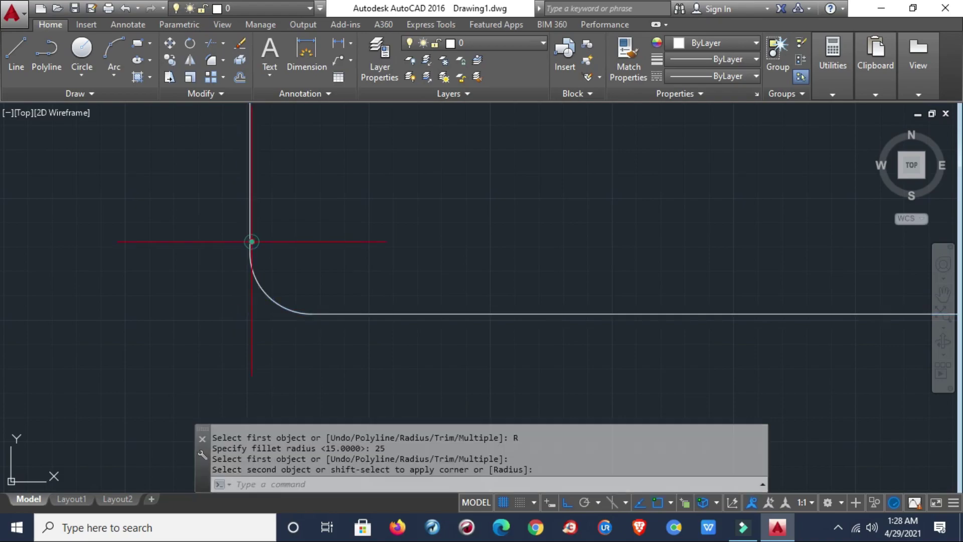
# Step: Fillet the lower-right corner of the left rectangle with a radius of 50
pyautogui.scroll(-6, 346, 296)
pyautogui.scroll(5, 357, 280)
pyautogui.moveTo(290, 312); pyautogui.dragTo(209, 312, button='middle')
pyautogui.scroll(-5, 341, 304)
pyautogui.scroll(6, 530, 317)
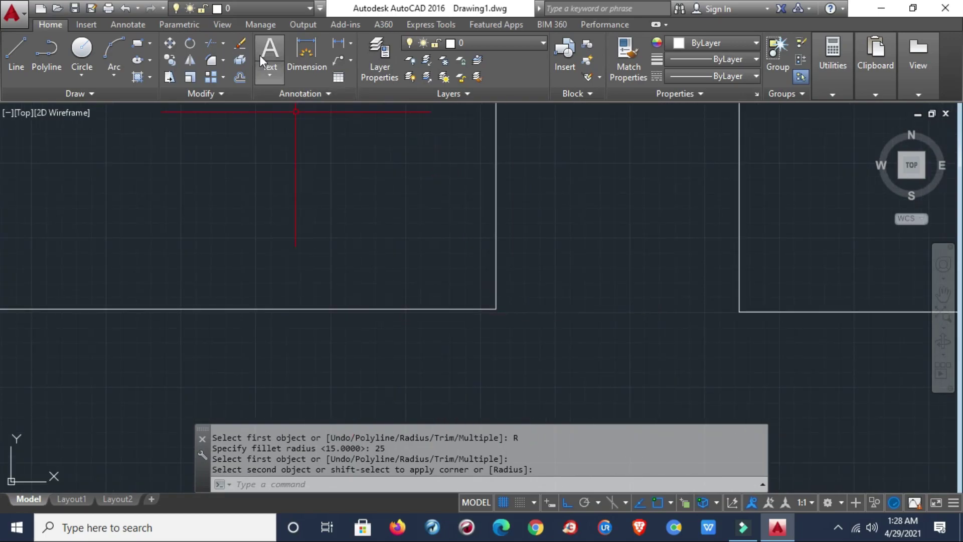
pyautogui.click(224, 59)
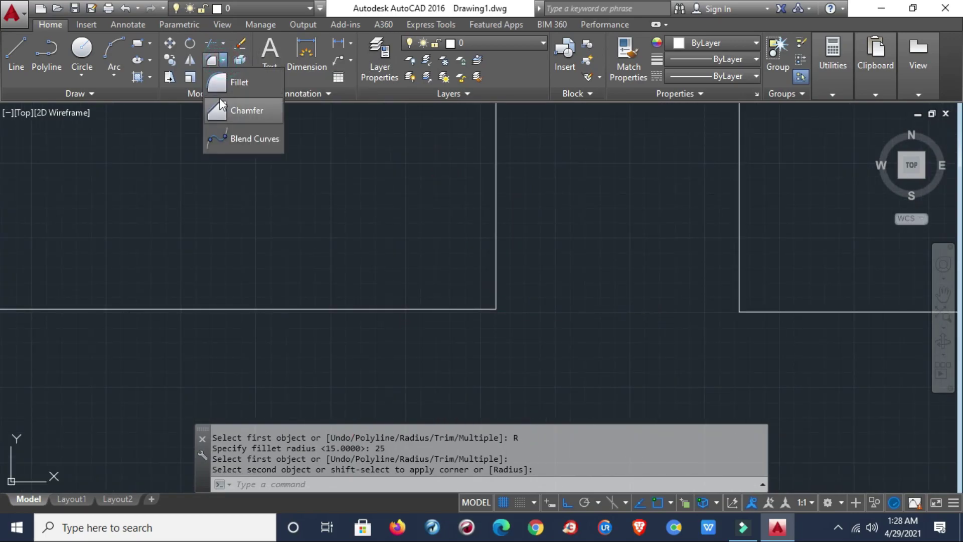
pyautogui.click(226, 83)
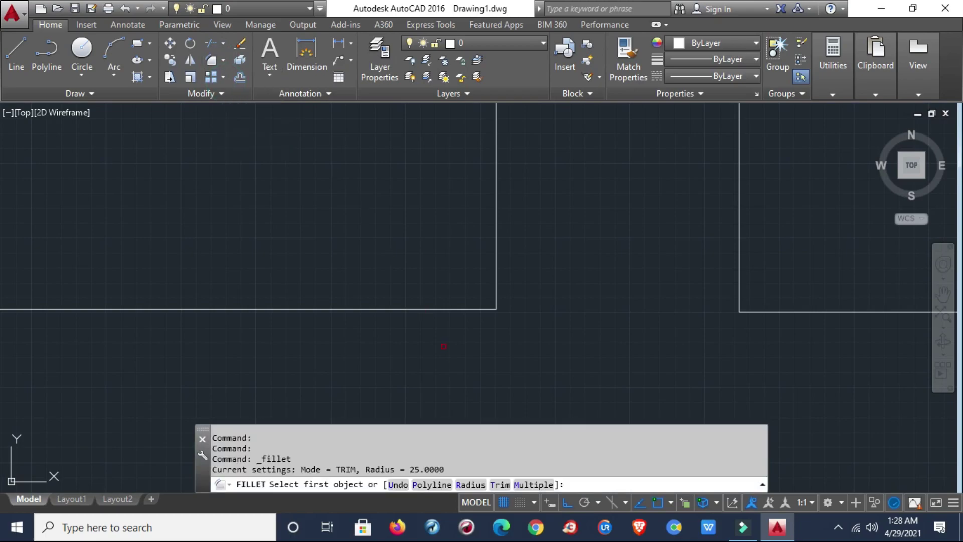
pyautogui.click(471, 485)
pyautogui.write('50')
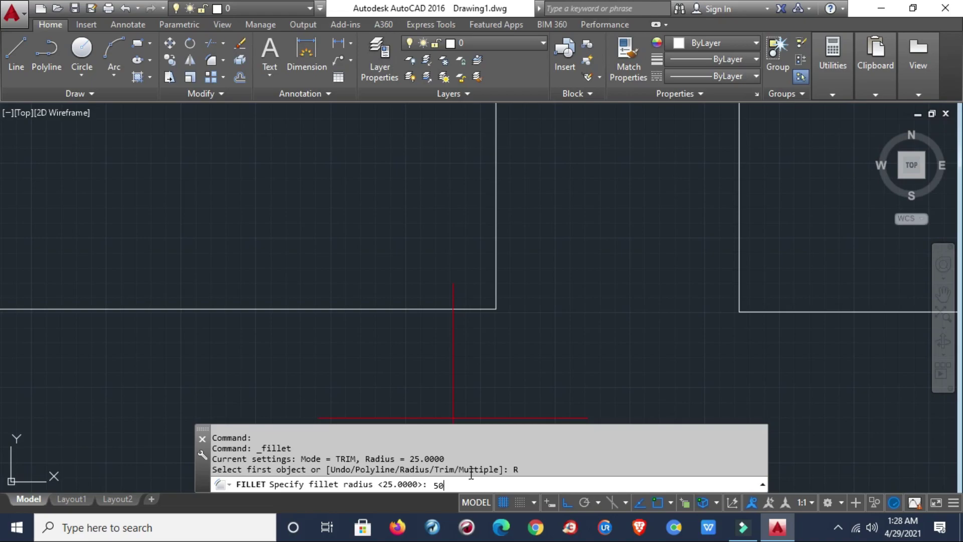
pyautogui.press('Return')
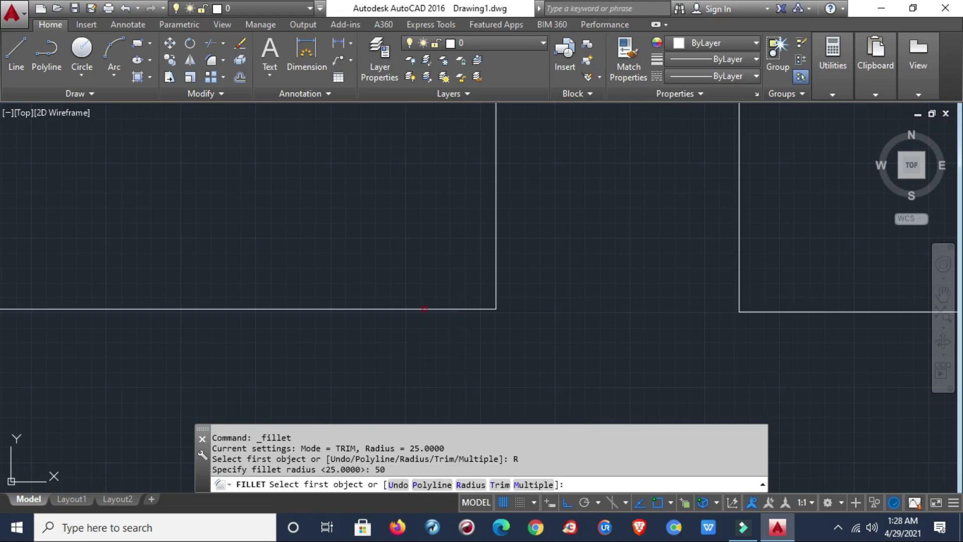
pyautogui.click(497, 229)
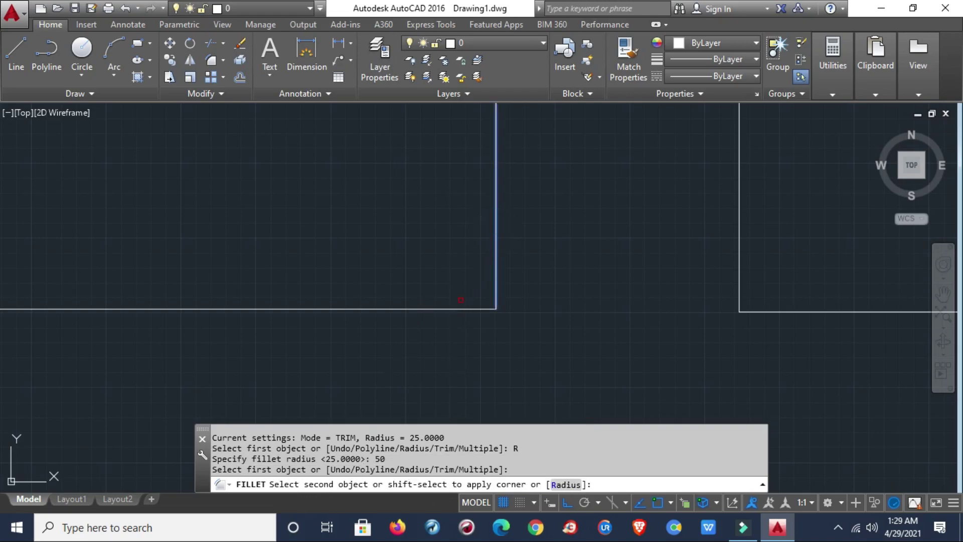
pyautogui.click(442, 308)
# Step: Fillet the upper-right corner of the left rectangle with a radius of 100
pyautogui.scroll(-3, 449, 325)
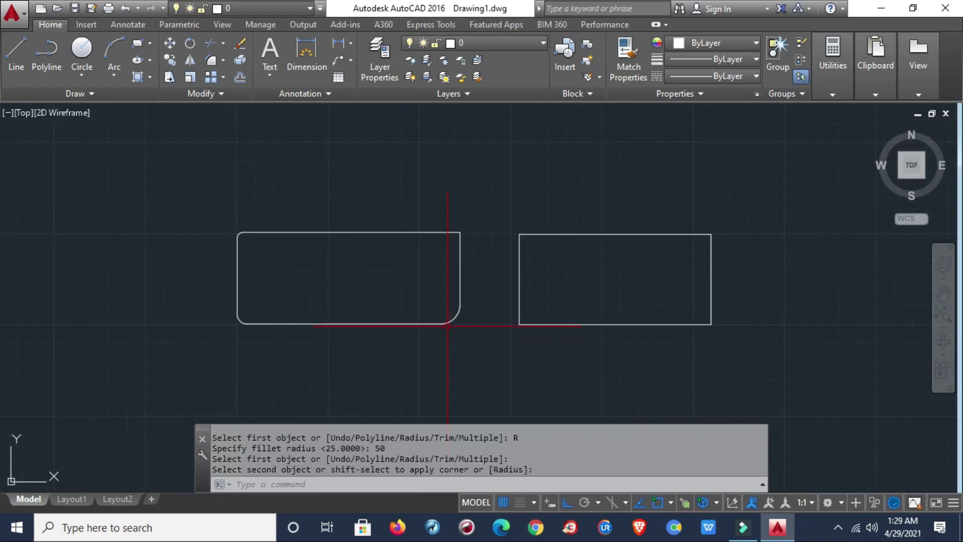
pyautogui.scroll(1, 463, 254)
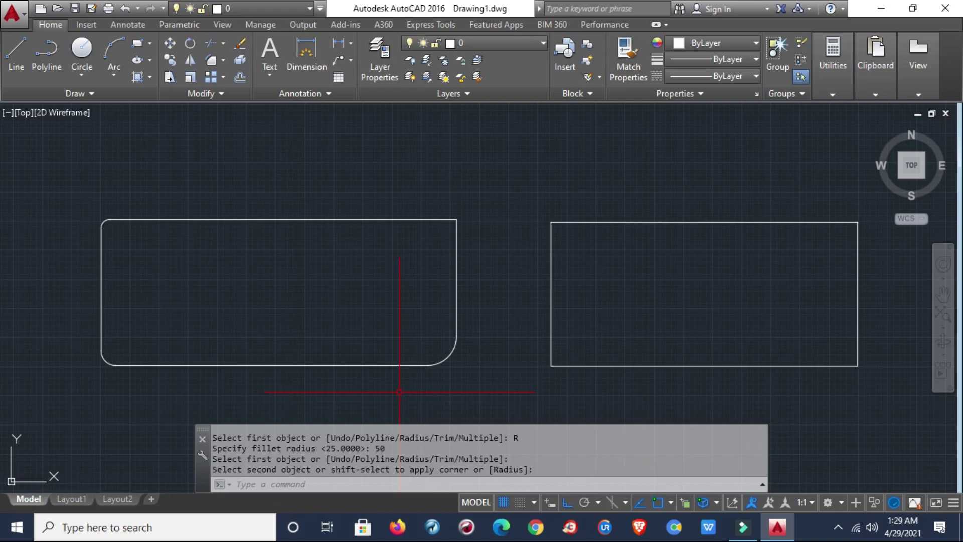
pyautogui.press('Return')
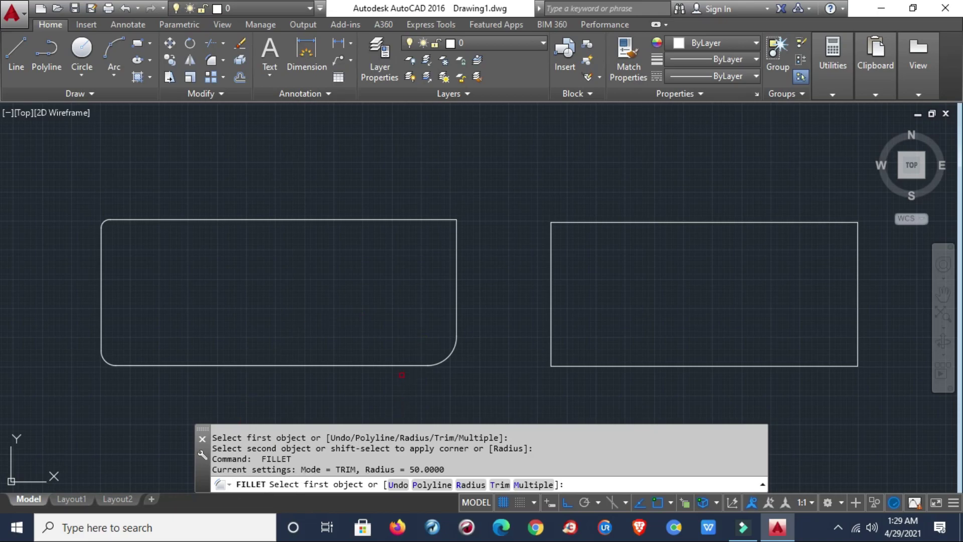
pyautogui.click(469, 484)
pyautogui.write('100')
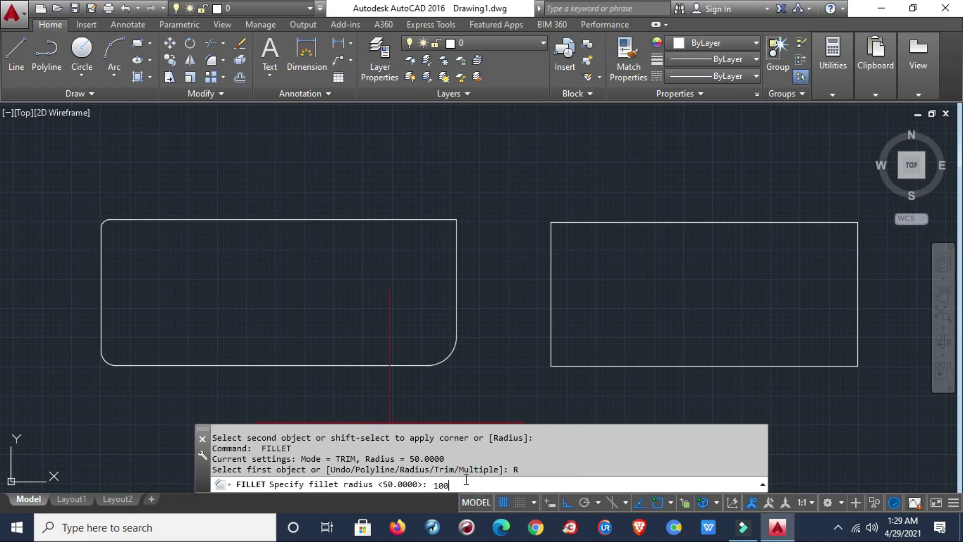
pyautogui.press('Return')
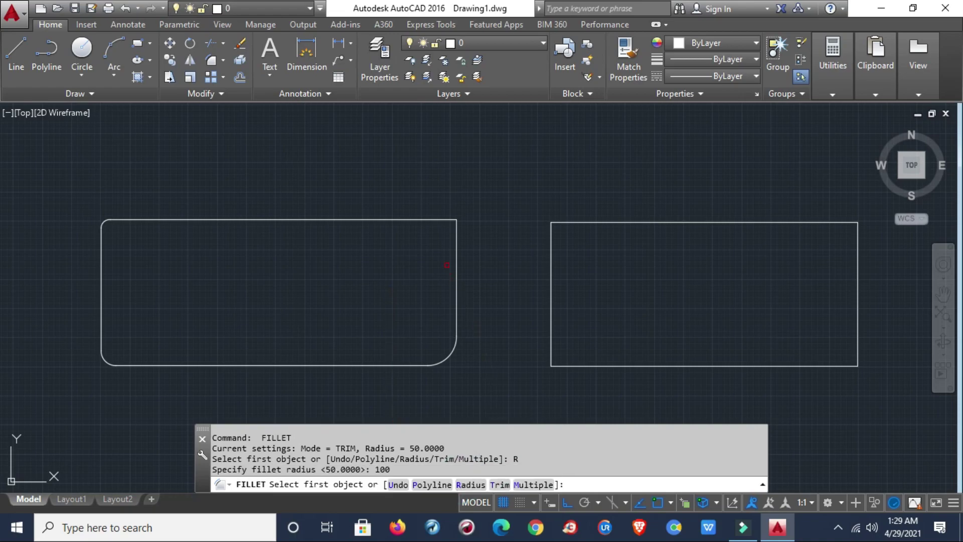
pyautogui.click(456, 254)
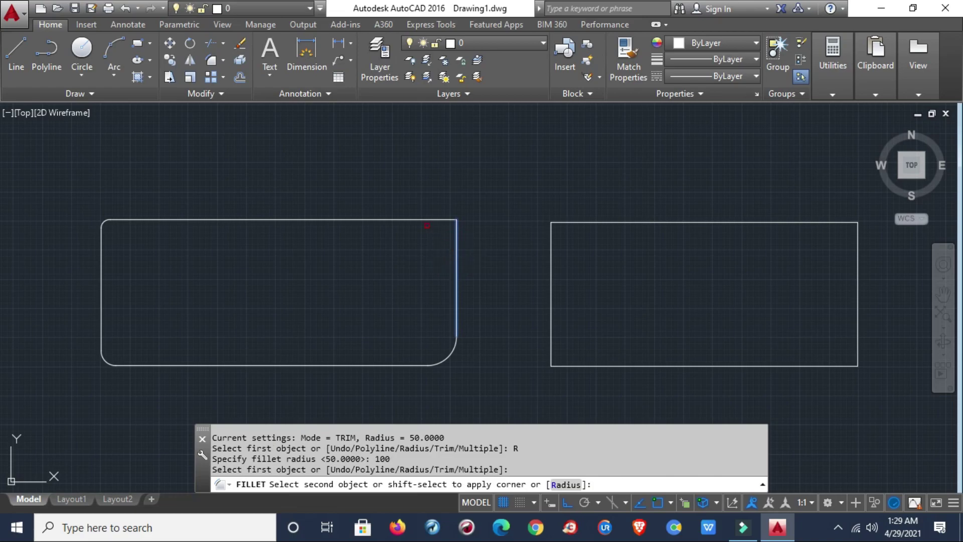
pyautogui.click(424, 219)
# Step: Examine the rounded right-hand corners of the left rectangle beside the unmodified right rectangle
pyautogui.scroll(-5, 441, 233)
pyautogui.scroll(5, 439, 246)
pyautogui.moveTo(538, 316)
pyautogui.mouseDown(button='middle')
pyautogui.moveTo(464, 292)
pyautogui.moveTo(380, 306)
pyautogui.mouseUp(button='middle')
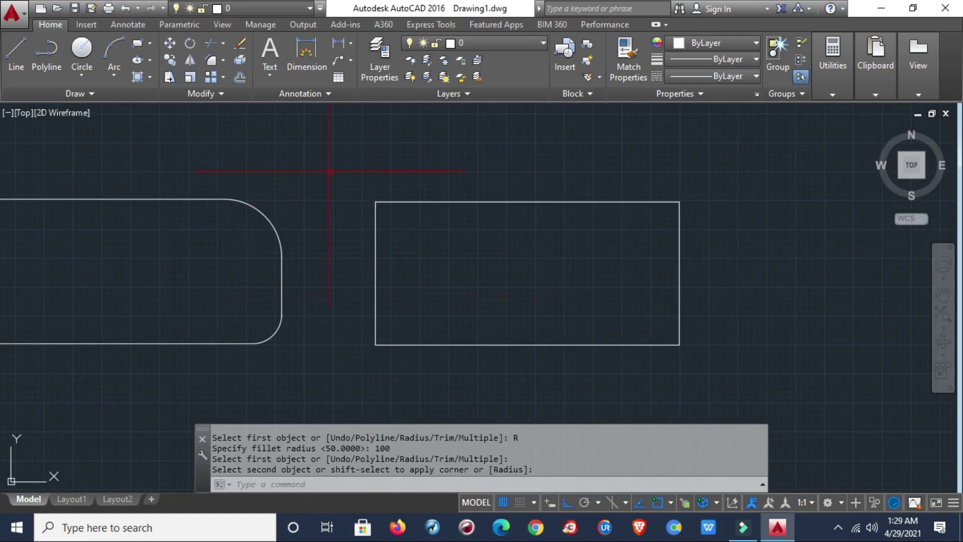
pyautogui.scroll(2, 196, 222)
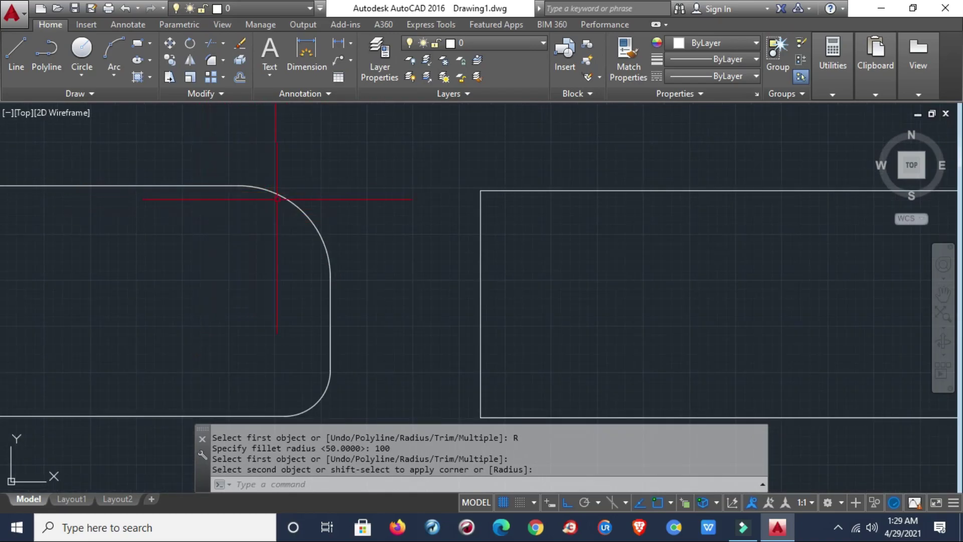
pyautogui.scroll(-3, 346, 310)
pyautogui.scroll(2, 335, 268)
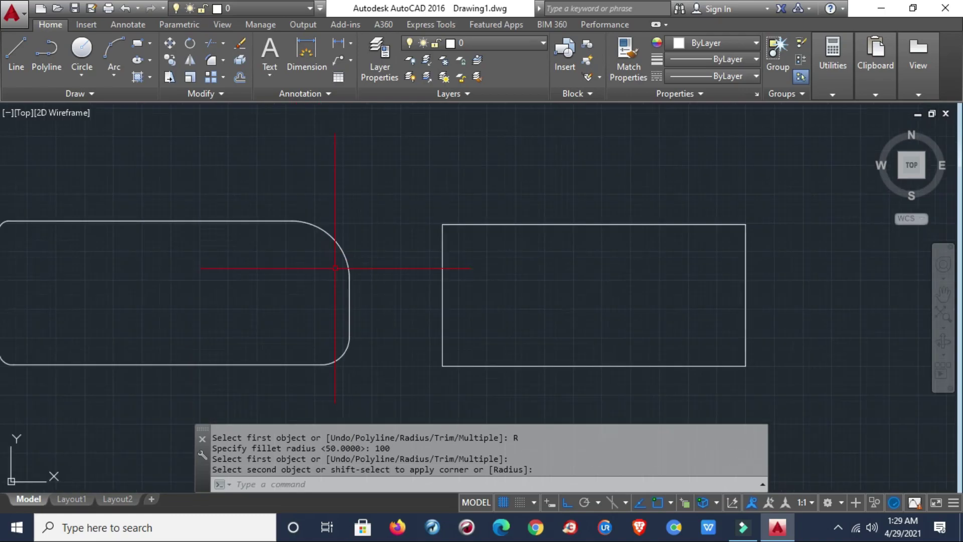
pyautogui.scroll(-2, 374, 271)
pyautogui.scroll(4, 477, 262)
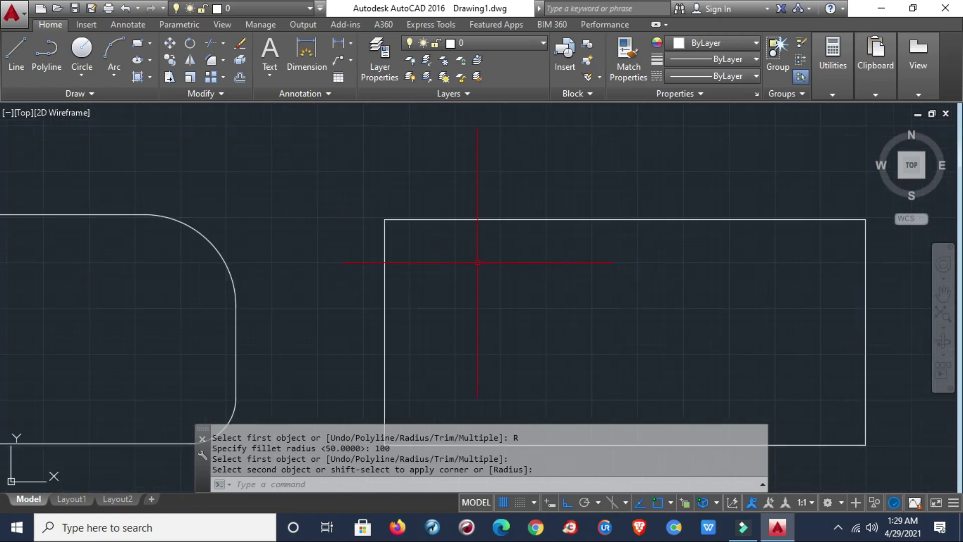
# Step: Chamfer the upper-left corner of the right rectangle with a first distance of 200 along the left edge and a second of 300 along the top
pyautogui.moveTo(419, 320); pyautogui.dragTo(321, 221, button='middle')
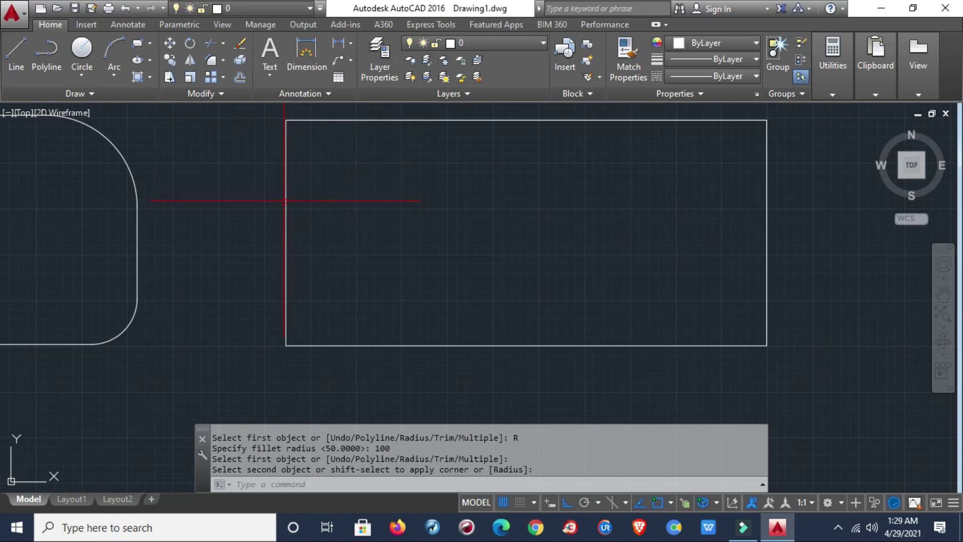
pyautogui.scroll(-2, 403, 196)
pyautogui.scroll(2, 432, 215)
pyautogui.moveTo(432, 215); pyautogui.dragTo(430, 273, button='middle')
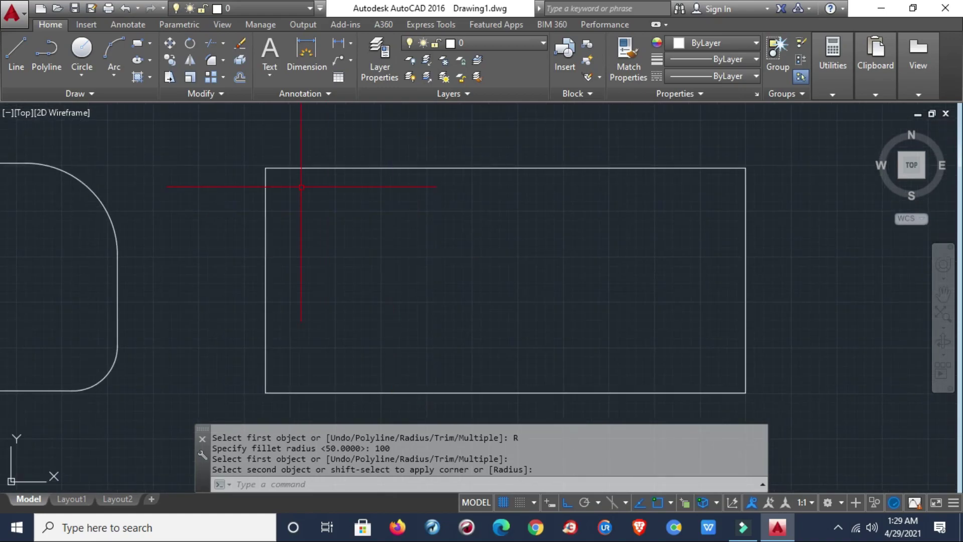
pyautogui.click(225, 59)
pyautogui.click(236, 112)
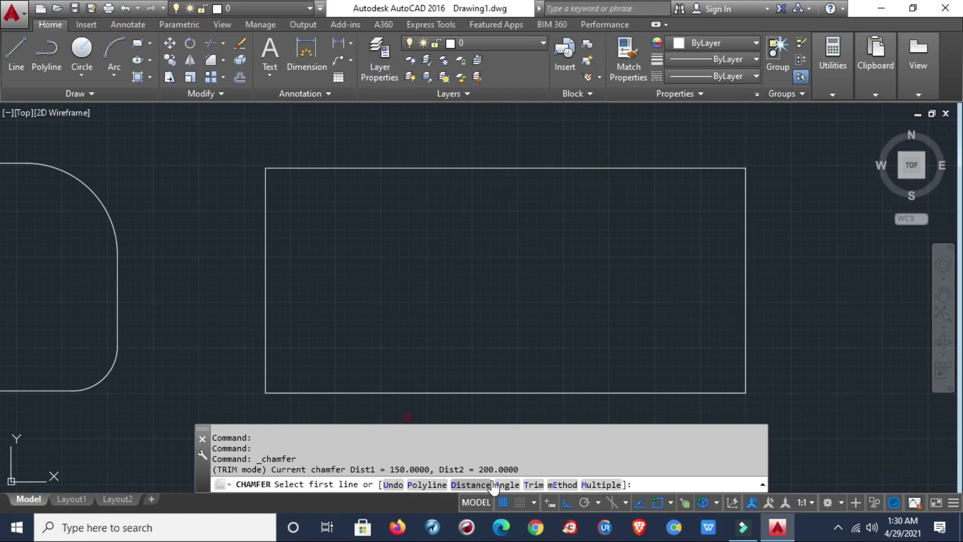
pyautogui.click(462, 485)
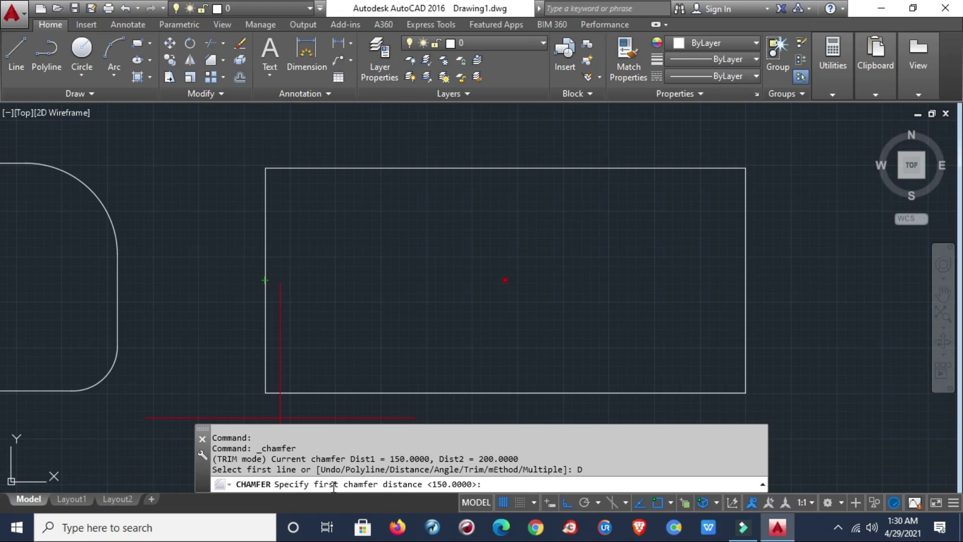
pyautogui.write('200')
pyautogui.press('Return')
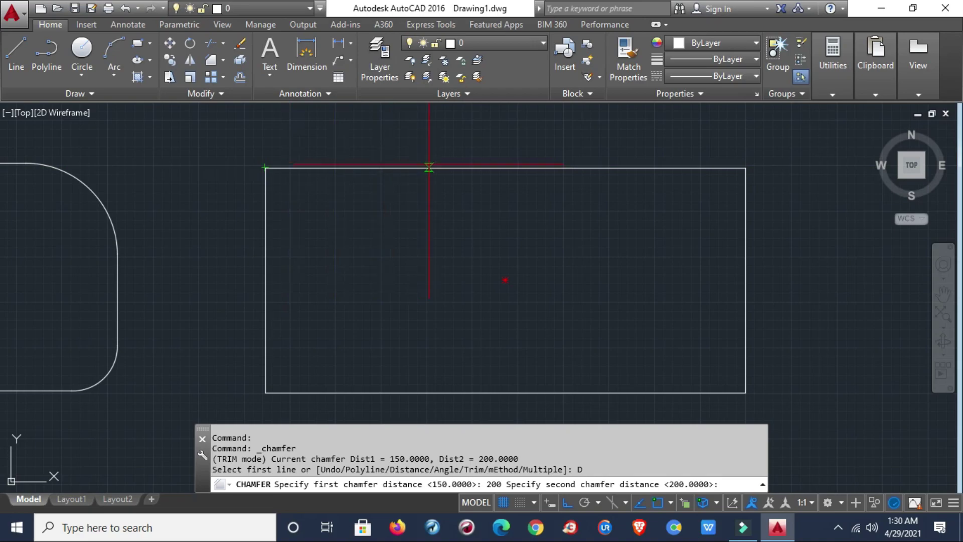
pyautogui.write('30')
pyautogui.press('Return')
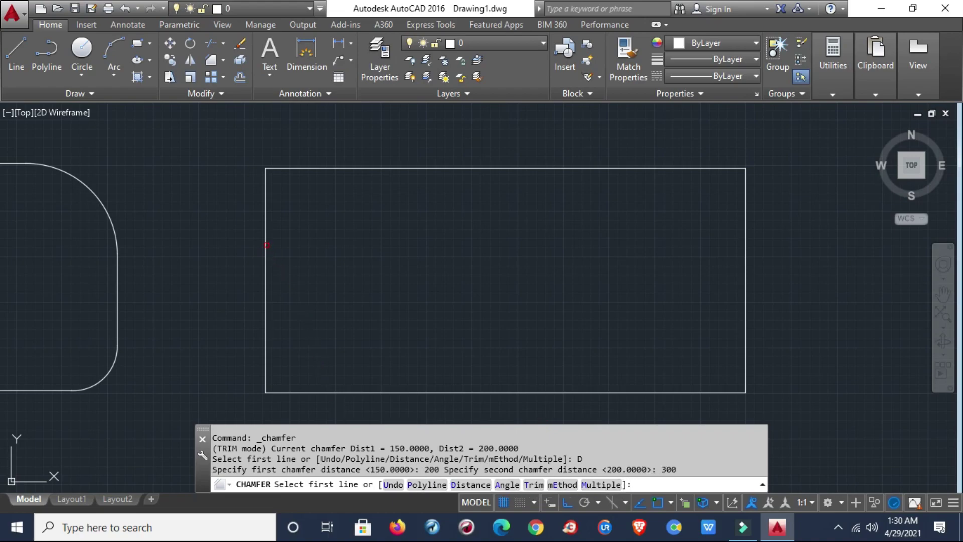
pyautogui.click(266, 244)
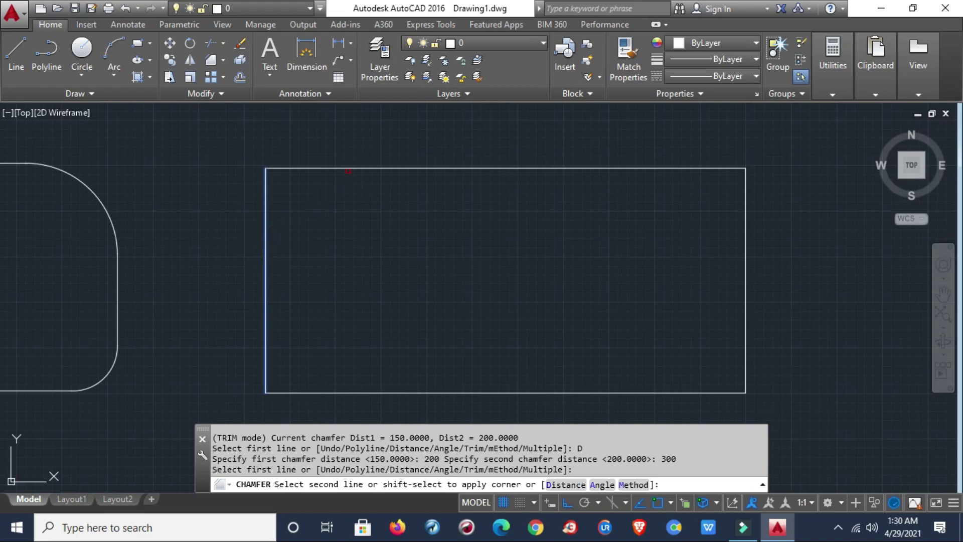
pyautogui.click(348, 171)
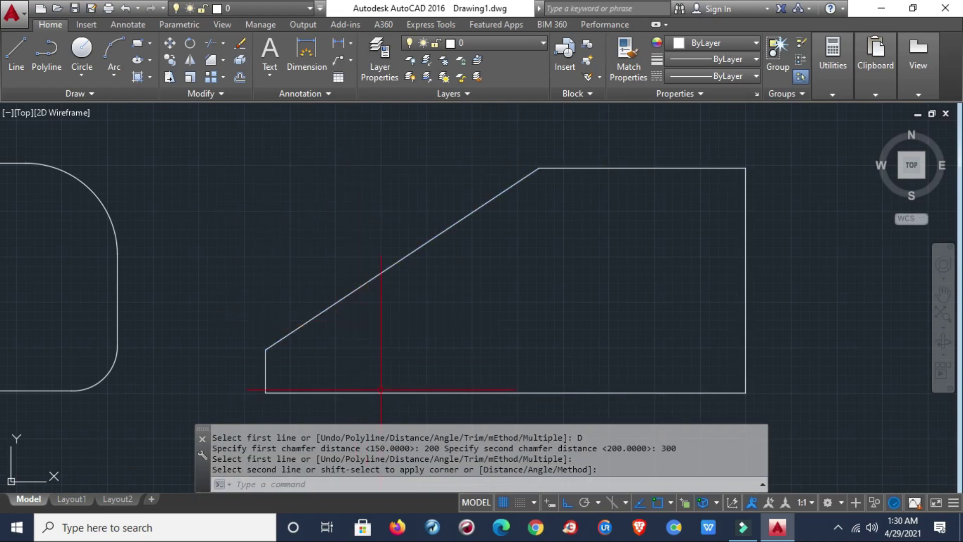
# Step: Draw a horizontal line from the chamfer's upper end back to the right rectangle's original upper-left corner point
pyautogui.scroll(2, 386, 337)
pyautogui.scroll(-4, 381, 334)
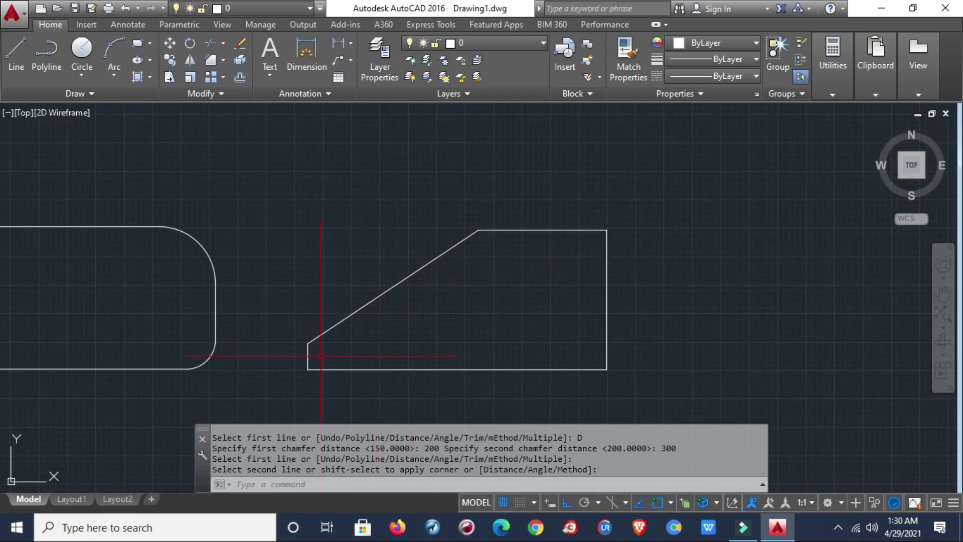
pyautogui.press('Escape')
pyautogui.press('Escape')
pyautogui.write('L')
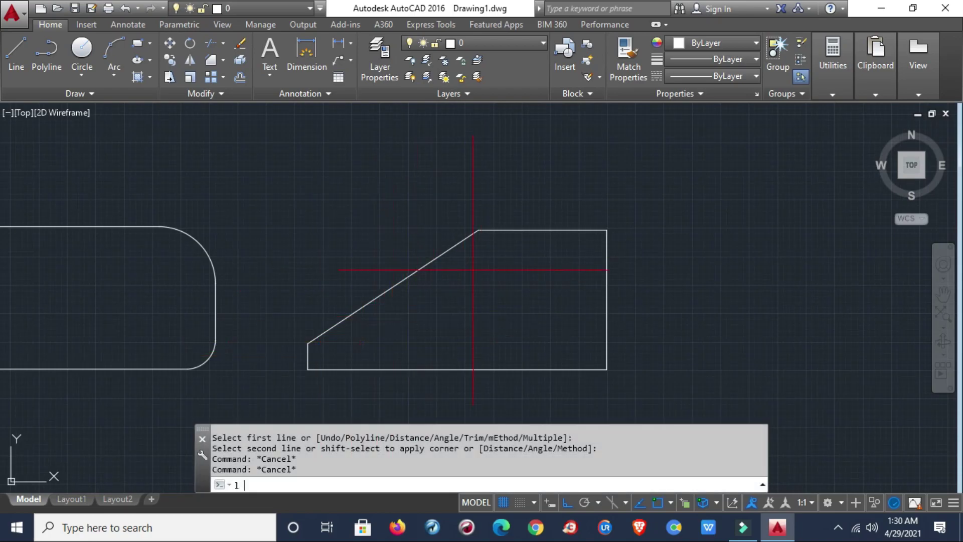
pyautogui.press('Return')
pyautogui.click(478, 230)
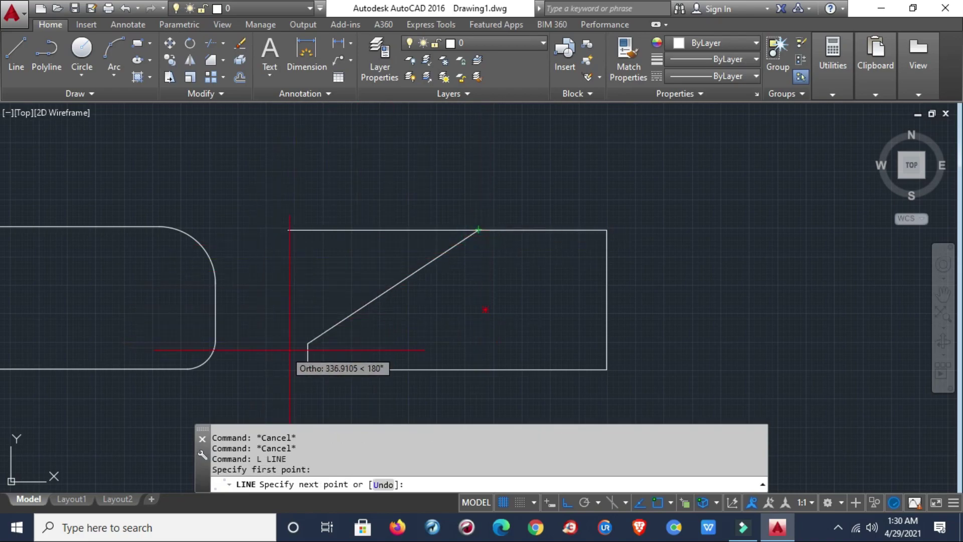
pyautogui.click(308, 230)
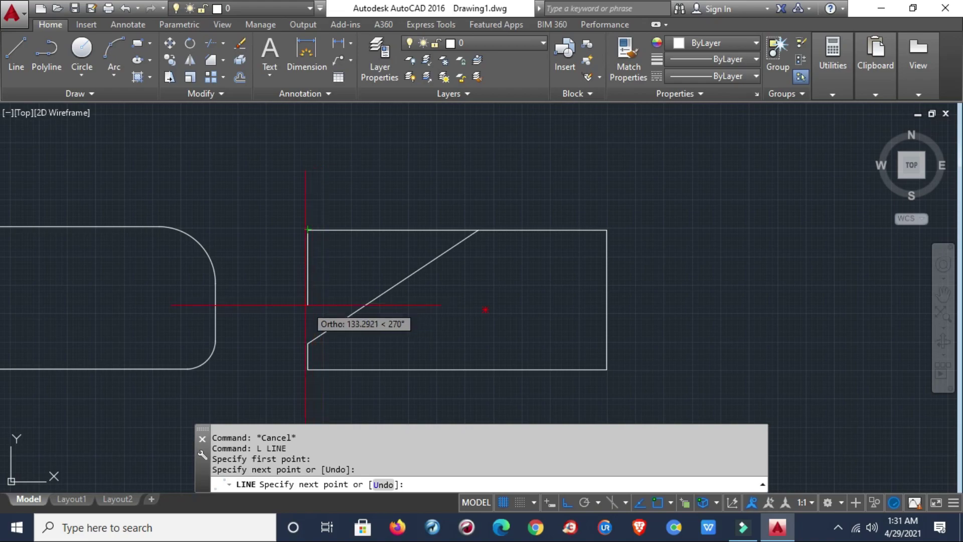
pyautogui.press('Escape')
pyautogui.press('Escape')
pyautogui.press('Escape')
pyautogui.press('Escape')
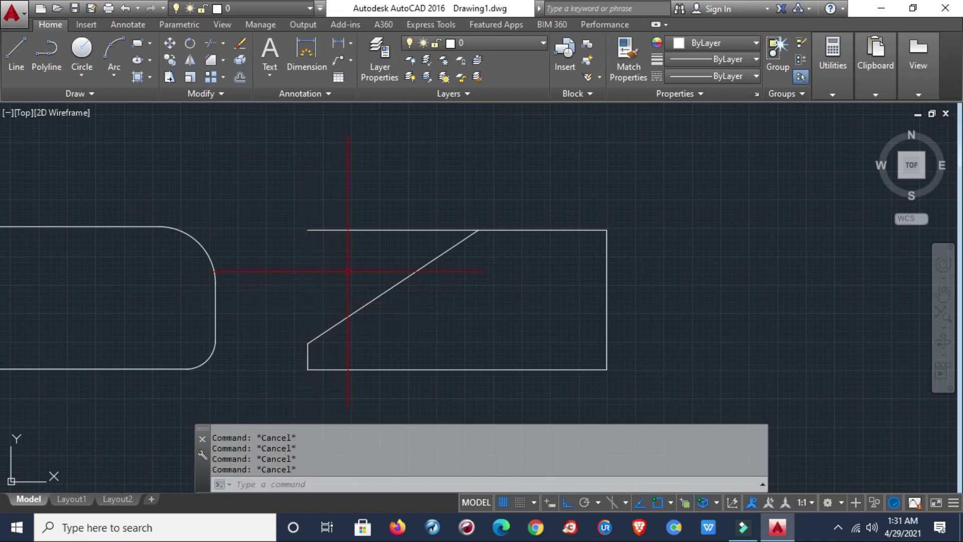
# Step: Dimension the horizontal distance from the original upper-left corner to the chamfer's upper end, placing the dimension above the line
pyautogui.write('dim')
pyautogui.press('Return')
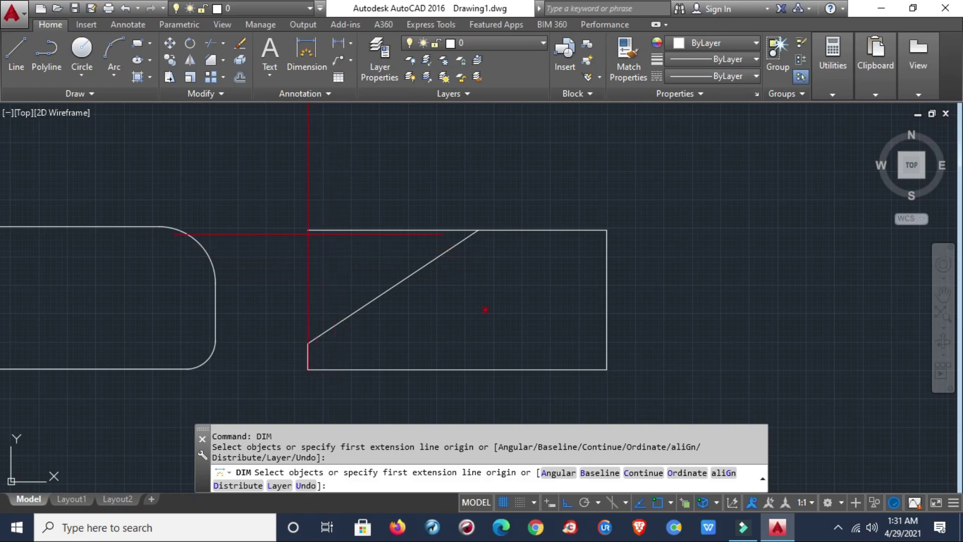
pyautogui.click(307, 230)
pyautogui.scroll(3, 477, 231)
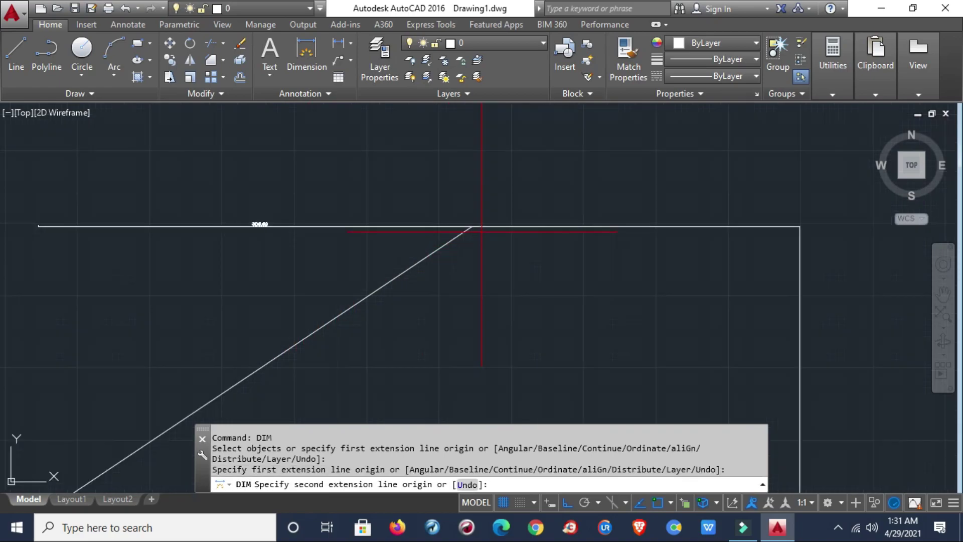
pyautogui.click(471, 225)
pyautogui.click(469, 204)
pyautogui.scroll(3, 254, 170)
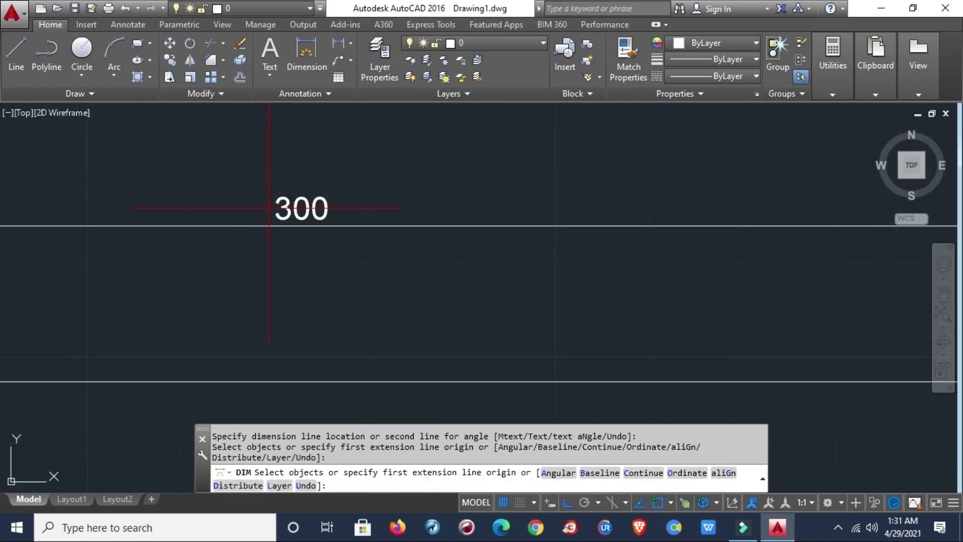
pyautogui.scroll(-5, 268, 207)
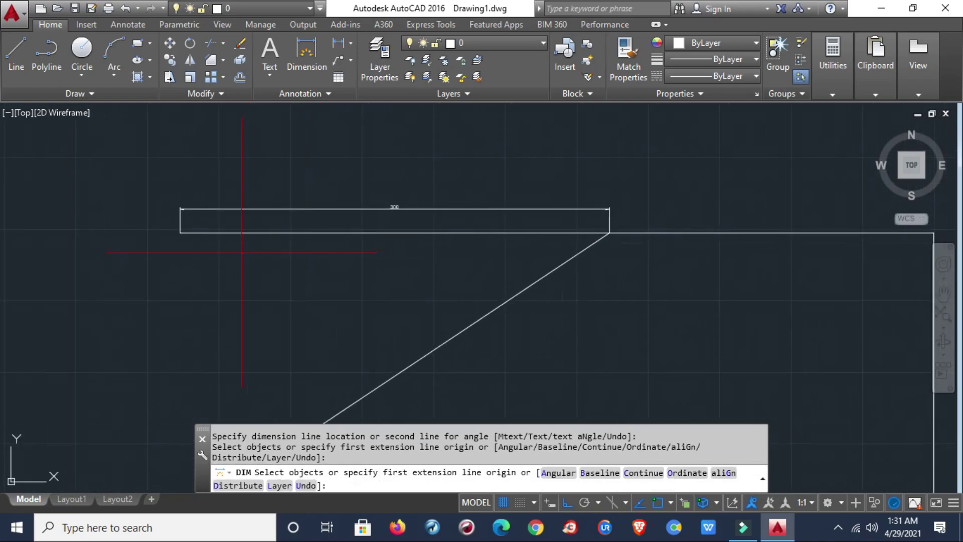
# Step: Dimension the vertical distance from the original upper-left corner to the chamfer's lower end, placing the dimension outside the left edge
pyautogui.scroll(-4, 325, 301)
pyautogui.scroll(2, 332, 258)
pyautogui.scroll(2, 331, 260)
pyautogui.press('Return')
pyautogui.press('Return')
pyautogui.click(305, 207)
pyautogui.scroll(-3, 323, 344)
pyautogui.scroll(5, 338, 317)
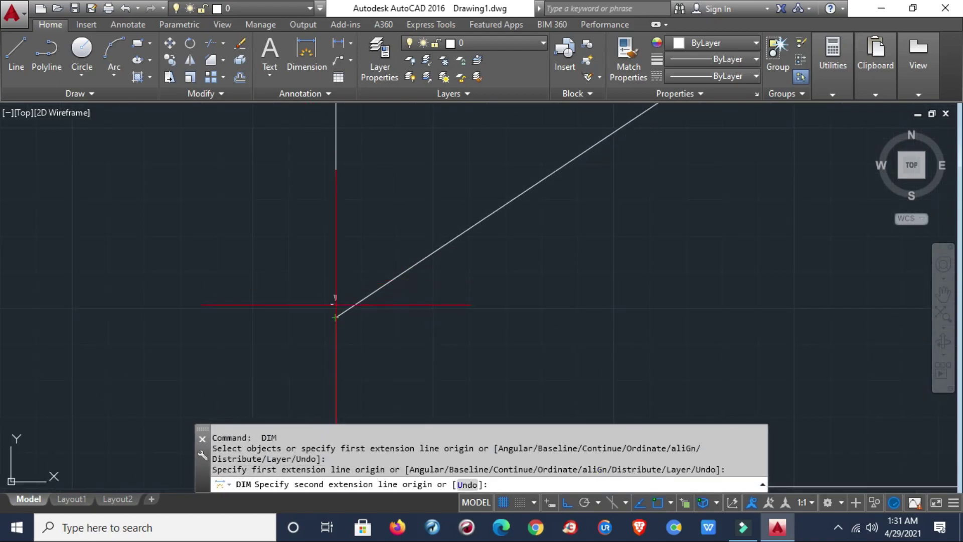
pyautogui.click(335, 317)
pyautogui.click(300, 308)
# Step: Check the vertical dimension beside the chamfer and the overall dimensioned shape, and end the dimensioning
pyautogui.scroll(-3, 311, 218)
pyautogui.scroll(5, 307, 152)
pyautogui.scroll(-4, 331, 192)
pyautogui.scroll(-2, 339, 203)
pyautogui.scroll(2, 341, 203)
pyautogui.moveTo(346, 208); pyautogui.dragTo(326, 327, button='middle')
pyautogui.scroll(-4, 325, 325)
pyautogui.moveTo(420, 337); pyautogui.dragTo(355, 279, button='middle')
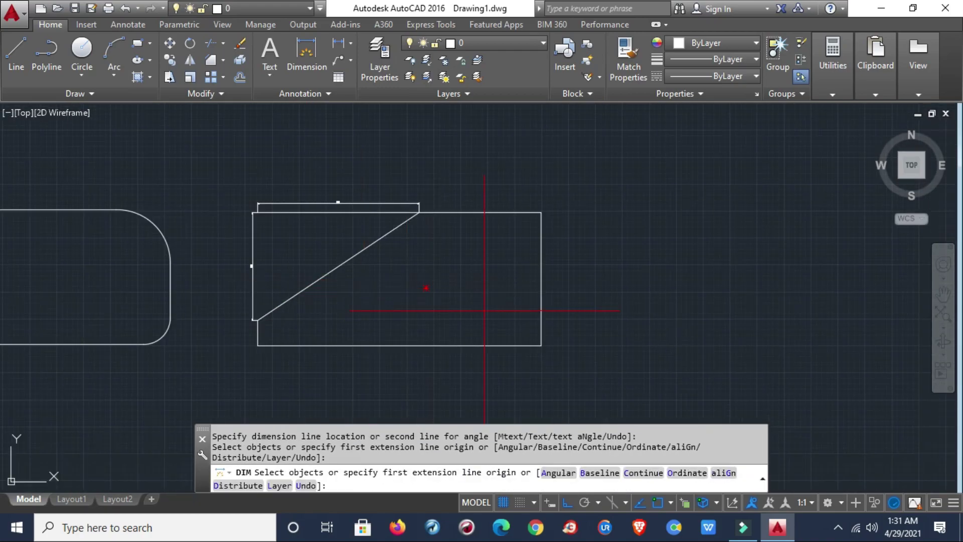
pyautogui.press('Escape')
pyautogui.press('Escape')
pyautogui.press('Escape')
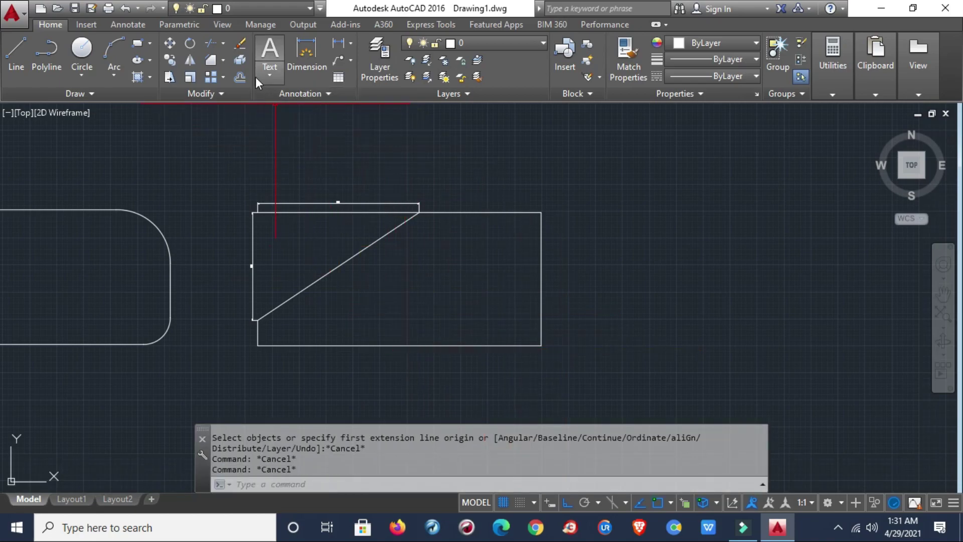
# Step: Chamfer the right rectangle's lower-right corner with distances of 50 along the bottom edge and 70 along the right edge
pyautogui.click(223, 58)
pyautogui.click(234, 111)
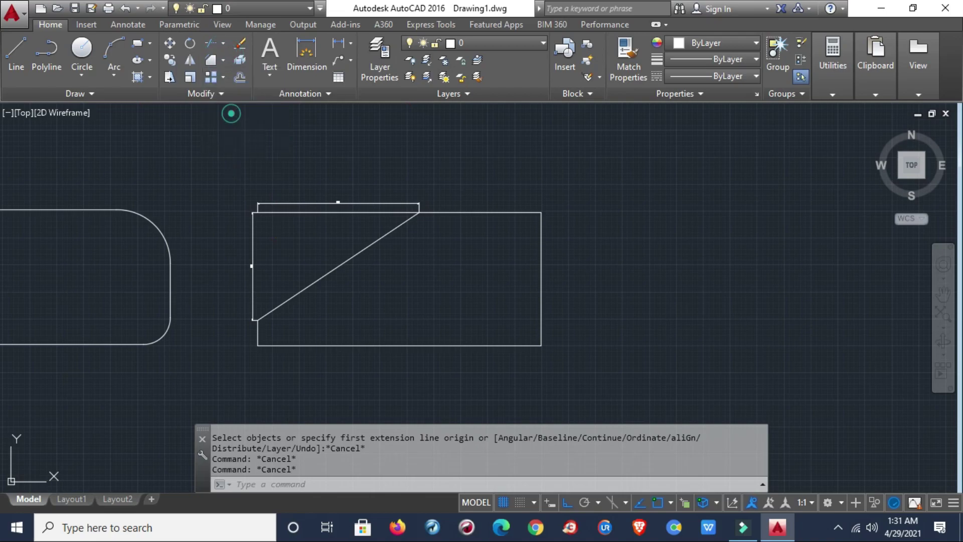
pyautogui.click(467, 485)
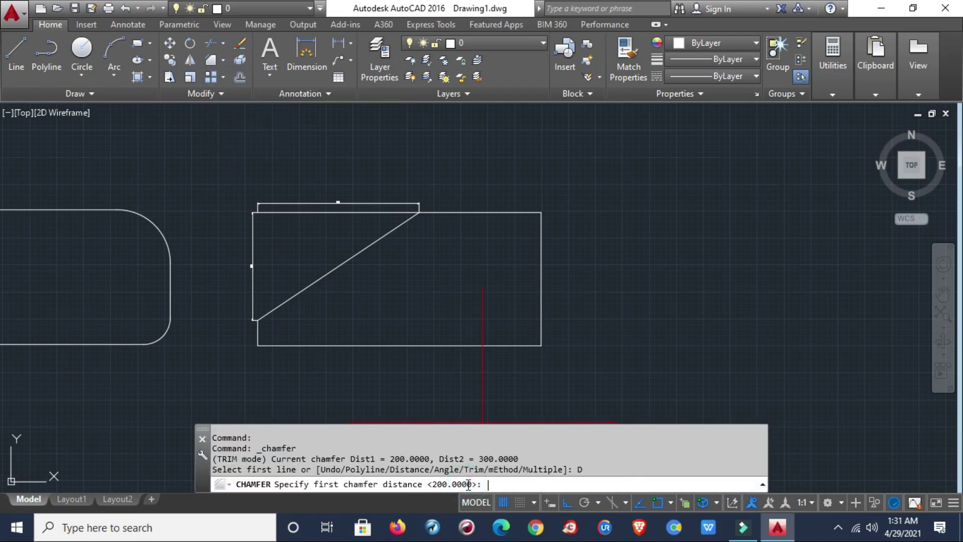
pyautogui.write('50')
pyautogui.press('Return')
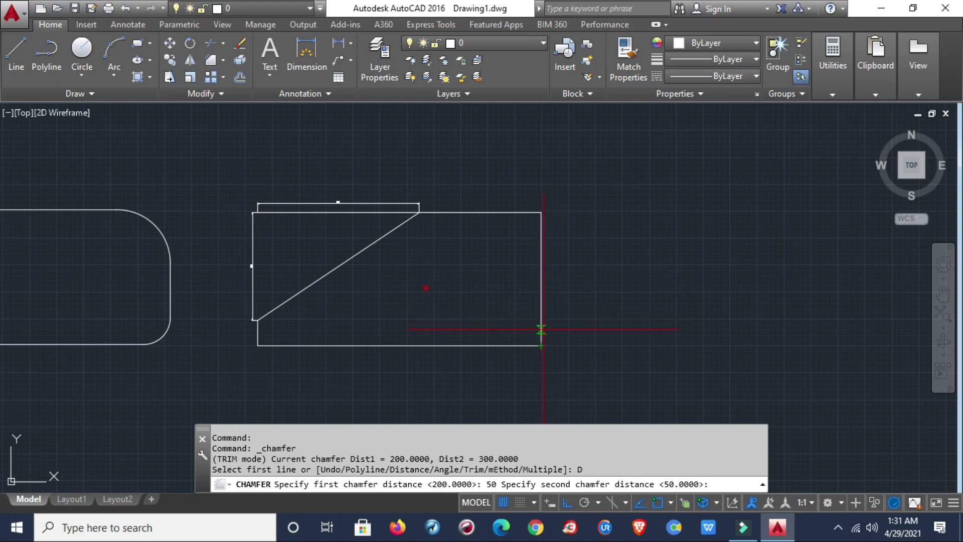
pyautogui.write('70')
pyautogui.press('Return')
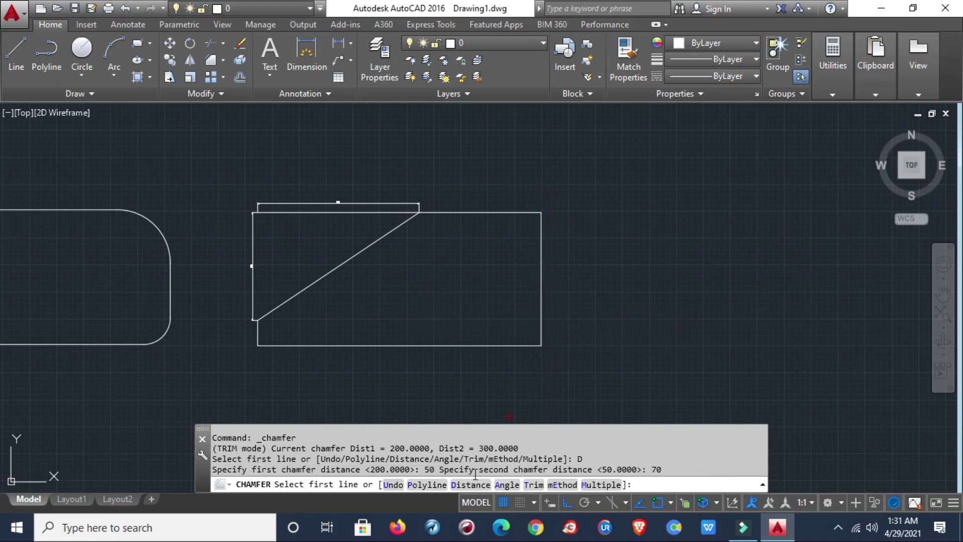
pyautogui.click(492, 345)
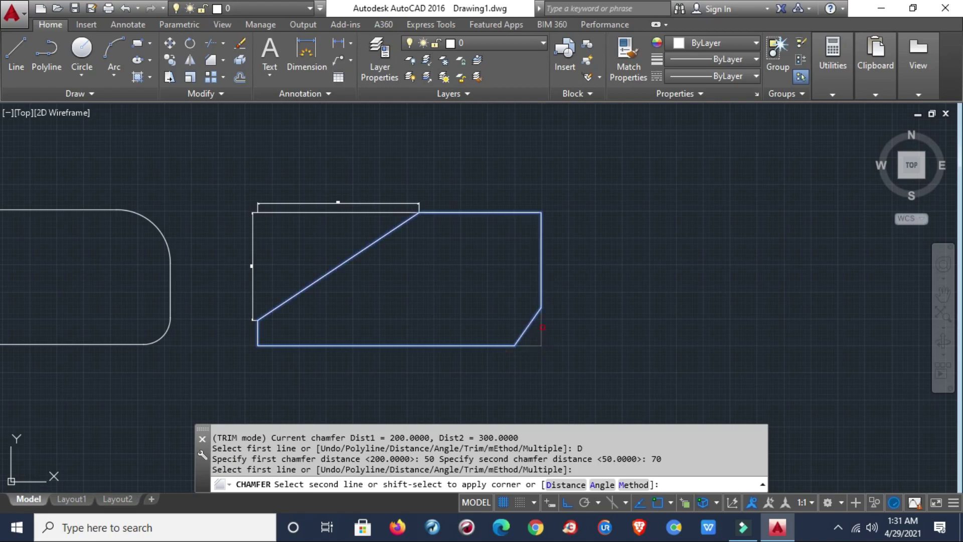
pyautogui.click(541, 327)
# Step: Inspect the new lower-right chamfer up close and in relation to the neighbouring filleted rectangle
pyautogui.scroll(4, 537, 307)
pyautogui.scroll(-4, 538, 306)
pyautogui.scroll(5, 555, 366)
pyautogui.scroll(-4, 554, 311)
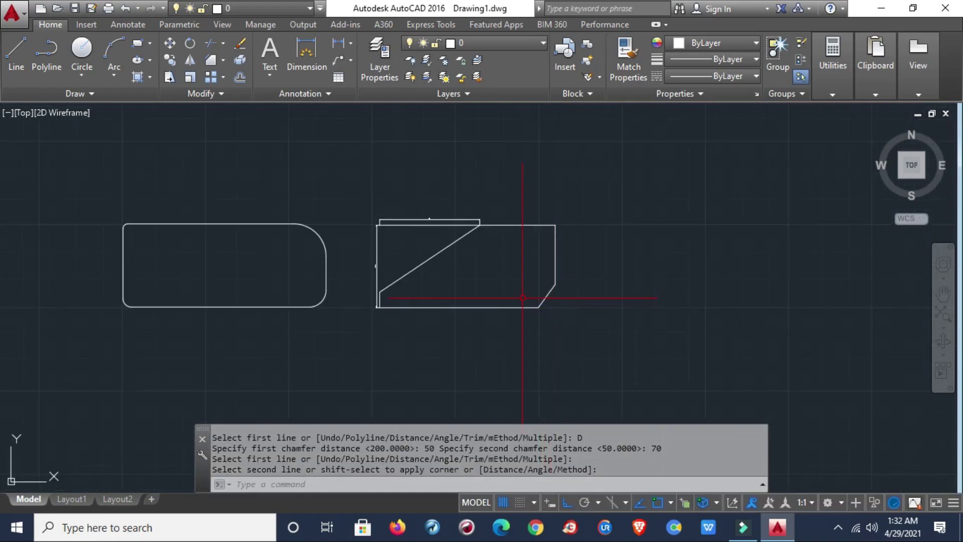
pyautogui.scroll(5, 553, 276)
pyautogui.scroll(-5, 554, 276)
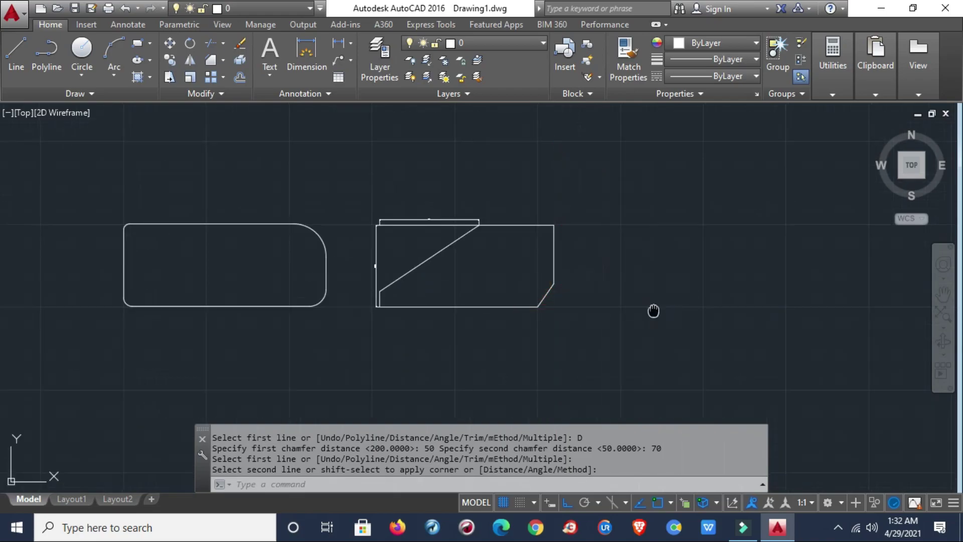
pyautogui.moveTo(651, 312); pyautogui.dragTo(480, 318, button='middle')
pyautogui.write('trv')
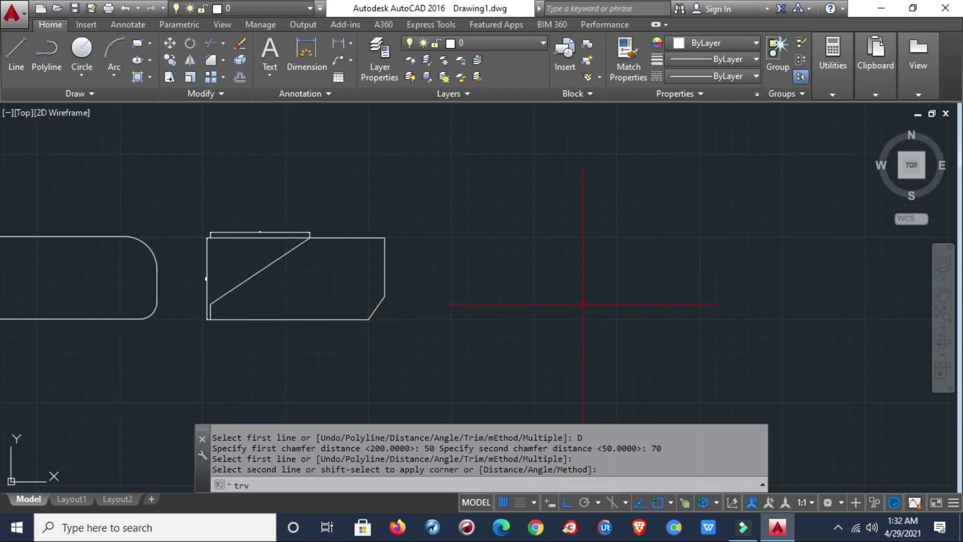
pyautogui.press('Escape')
pyautogui.press('Escape')
pyautogui.press('Escape')
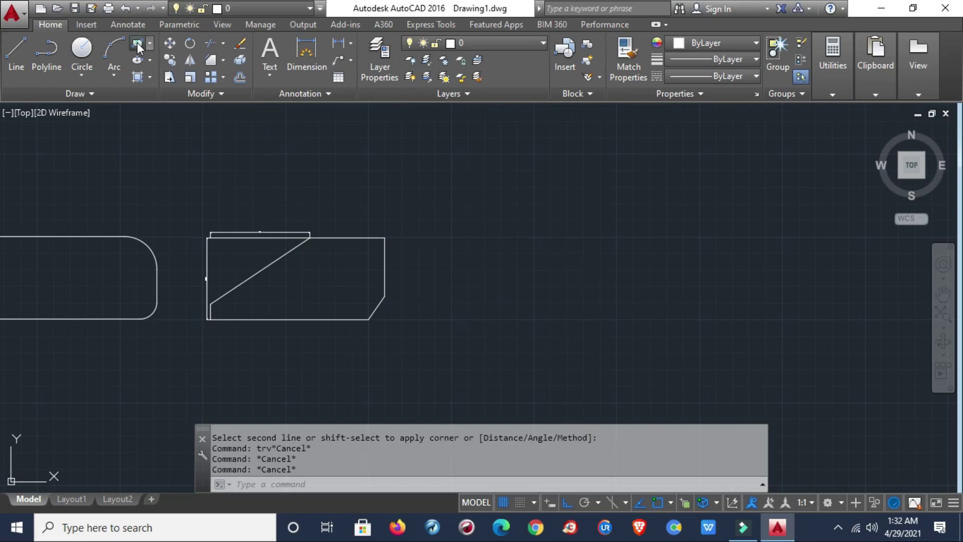
# Step: Draw a new rectangle in the empty space to the right of the chamfered shape, roughly level with it
pyautogui.click(136, 44)
pyautogui.click(498, 242)
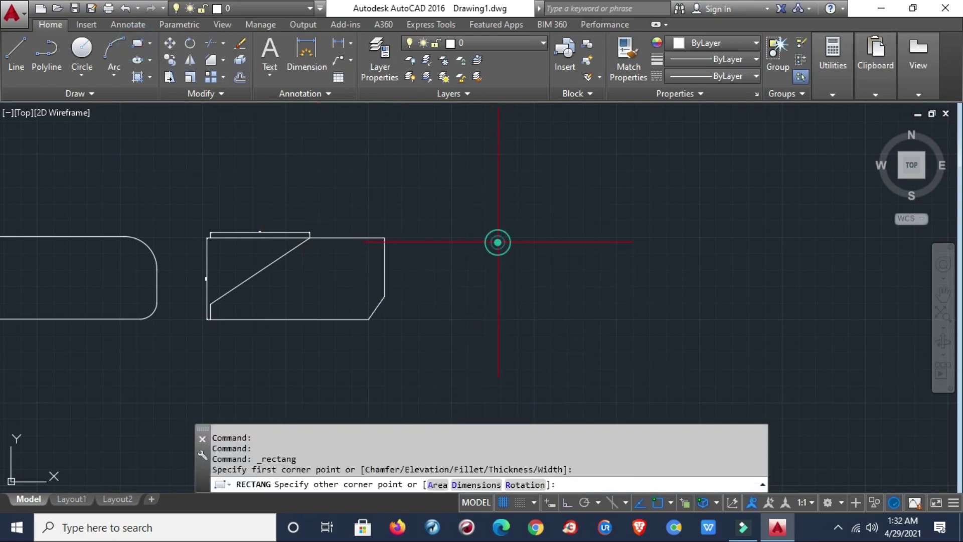
pyautogui.click(651, 319)
pyautogui.press('Escape')
pyautogui.press('Escape')
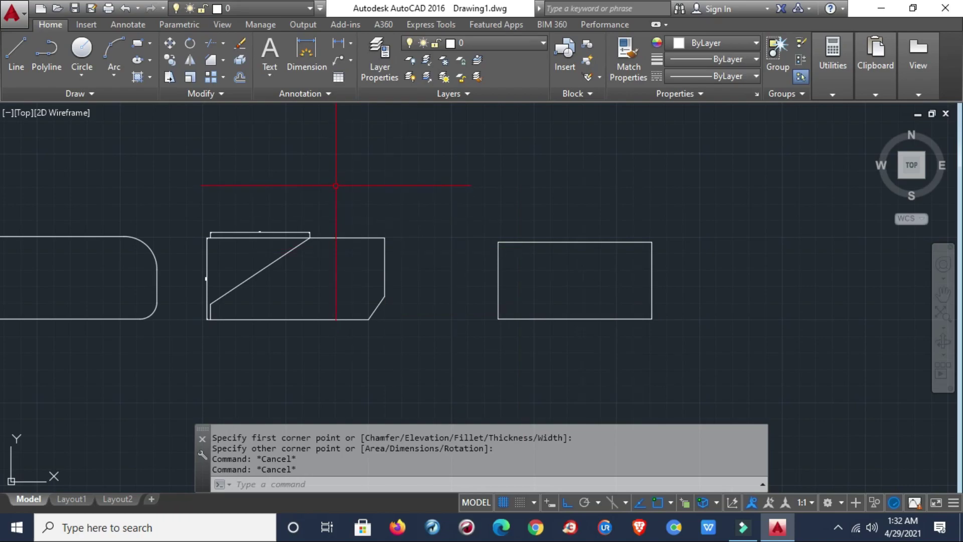
# Step: Chamfer the new rectangle's lower-right corner with distances of 25 on the right edge and 50 on the bottom edge
pyautogui.write('CHAMper')
pyautogui.press('Return')
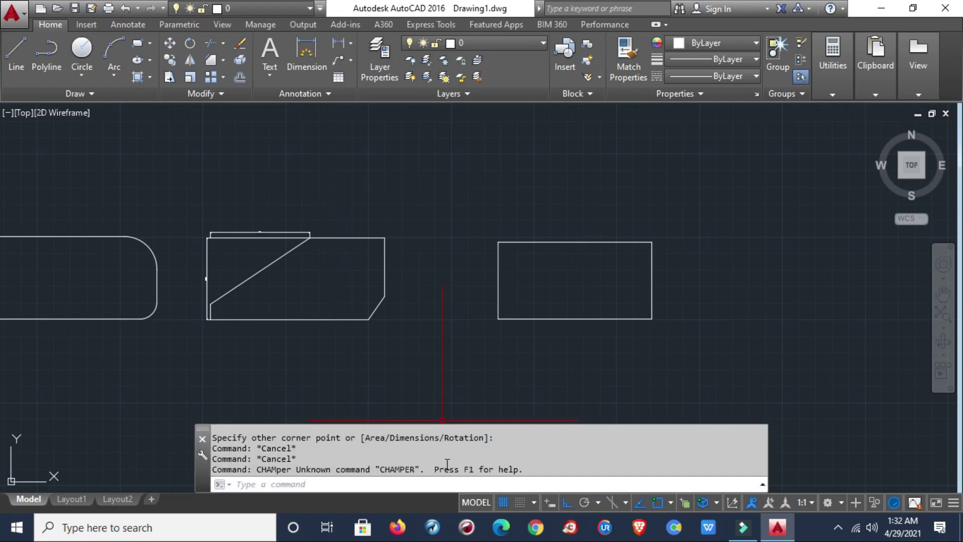
pyautogui.click(226, 61)
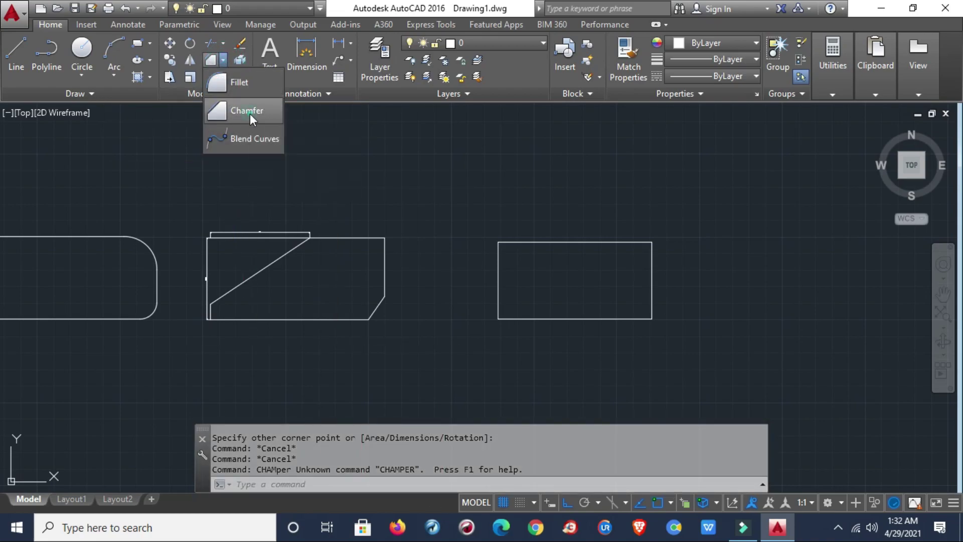
pyautogui.click(250, 113)
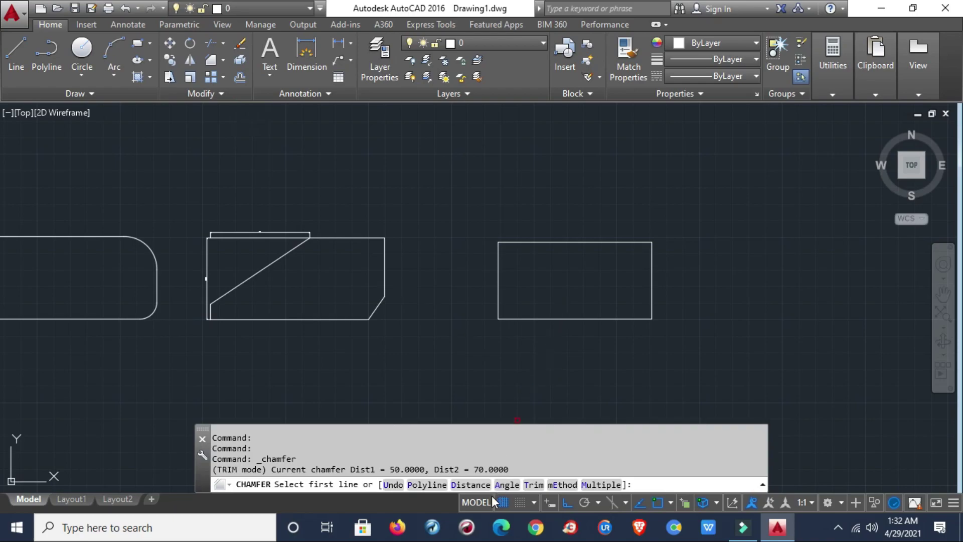
pyautogui.click(470, 485)
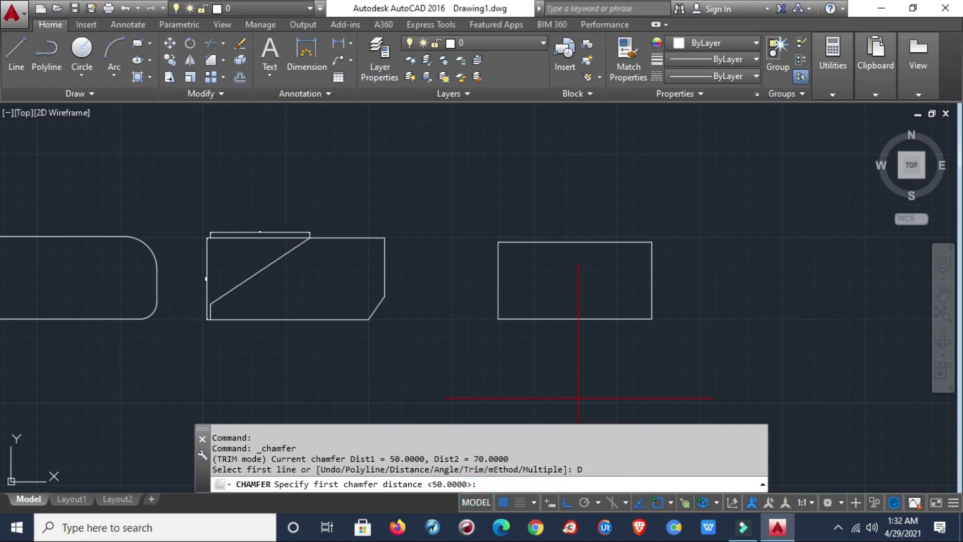
pyautogui.write('25')
pyautogui.press('Return')
pyautogui.write('5')
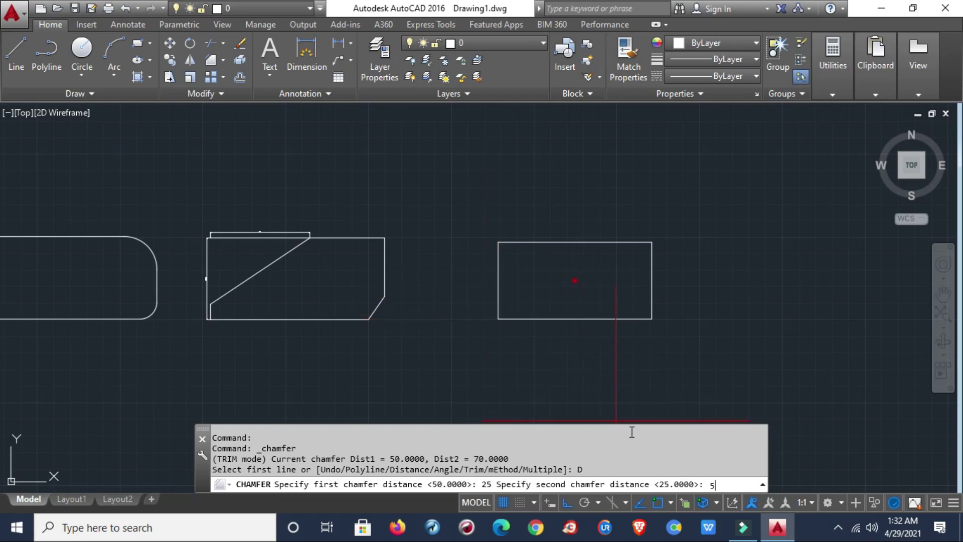
pyautogui.press('Return')
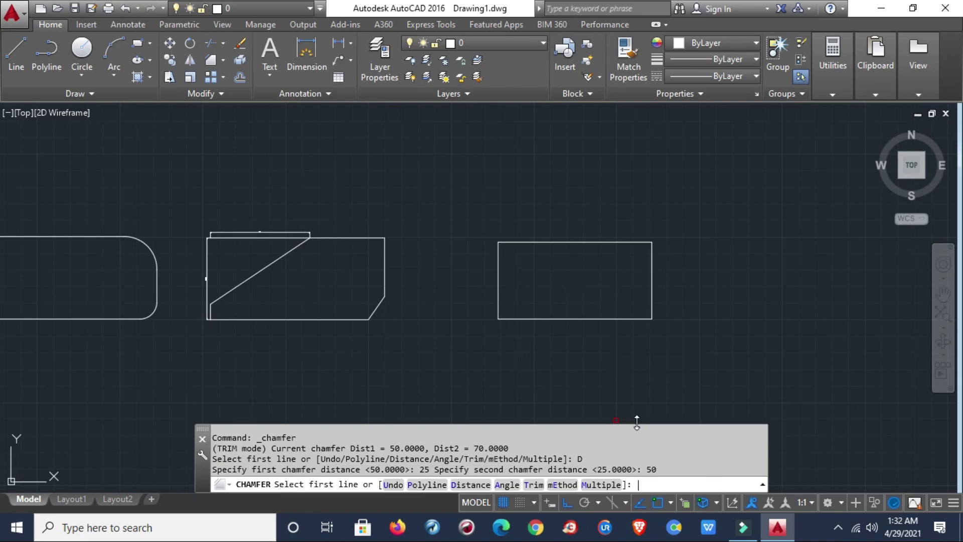
pyautogui.click(650, 276)
pyautogui.click(630, 315)
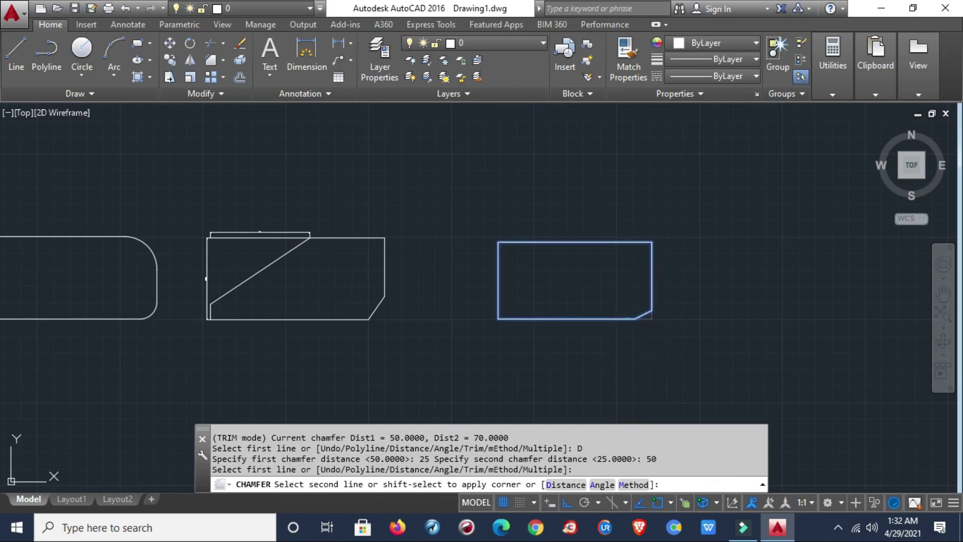
# Step: Examine the new rectangle's chamfer and compare it with the chamfers on the other rectangles
pyautogui.scroll(4, 645, 308)
pyautogui.scroll(-2, 644, 322)
pyautogui.scroll(4, 644, 321)
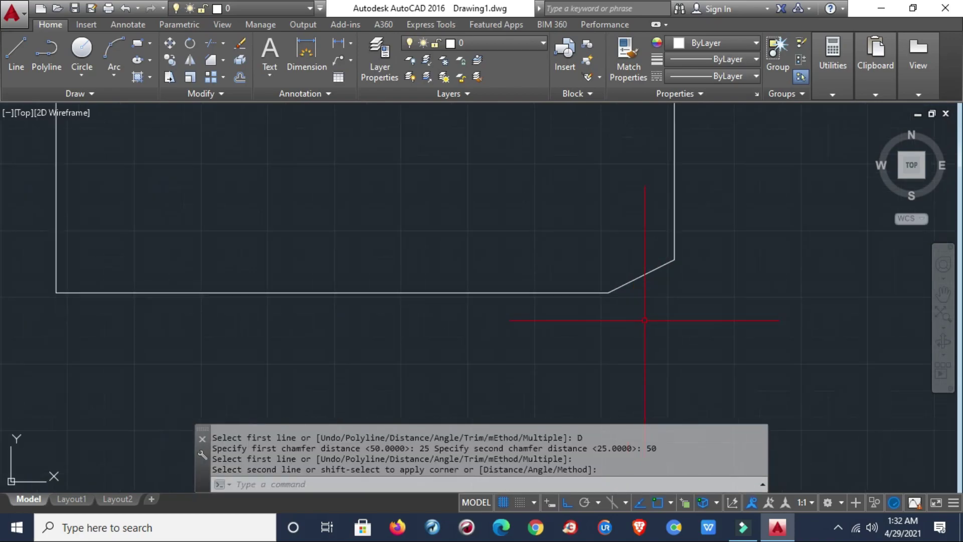
pyautogui.scroll(-10, 642, 315)
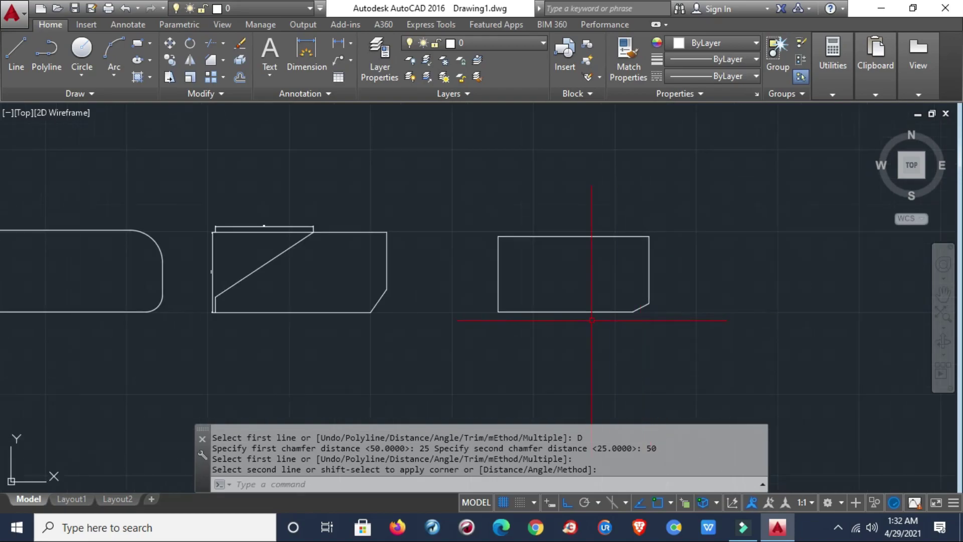
pyautogui.scroll(6, 336, 323)
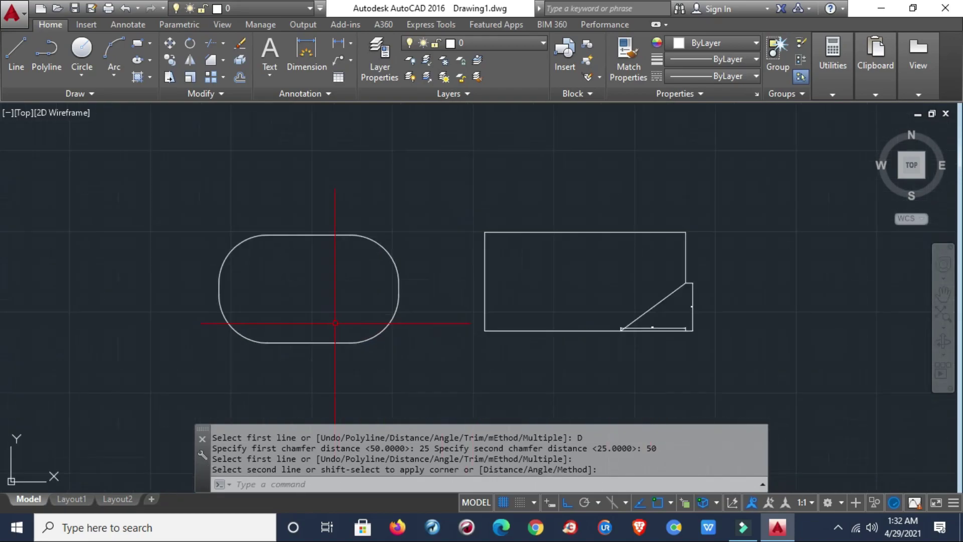
pyautogui.scroll(-5, 591, 313)
pyautogui.moveTo(709, 322); pyautogui.dragTo(538, 326, button='middle')
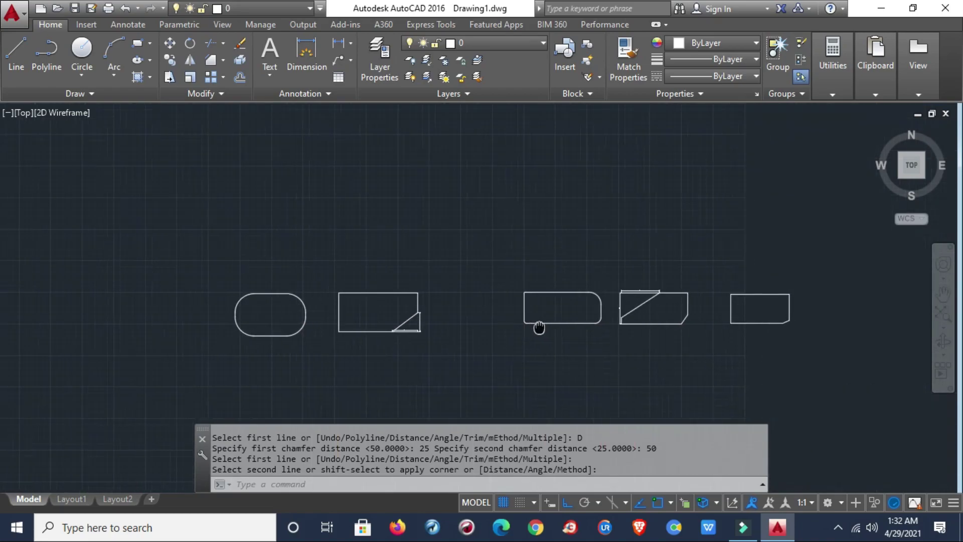
pyautogui.scroll(7, 758, 336)
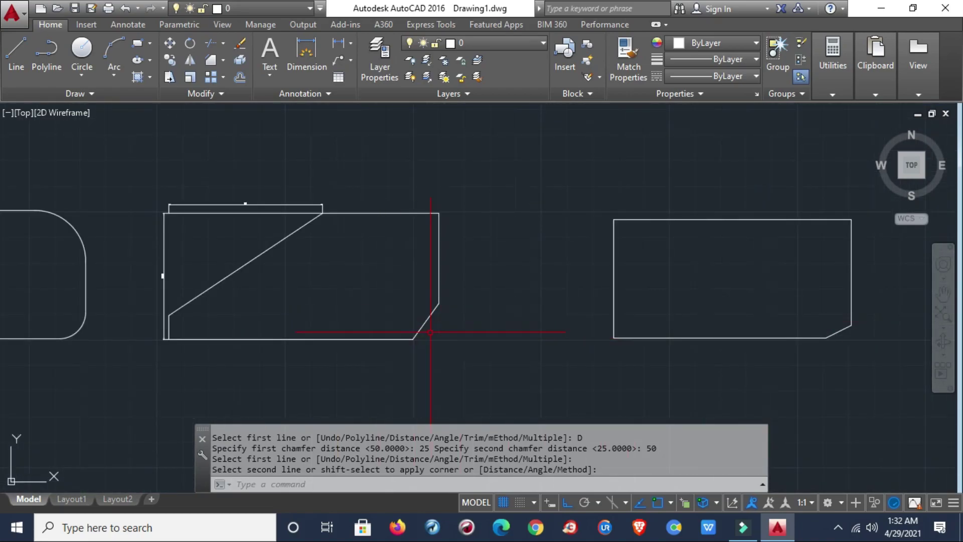
pyautogui.scroll(6, 426, 317)
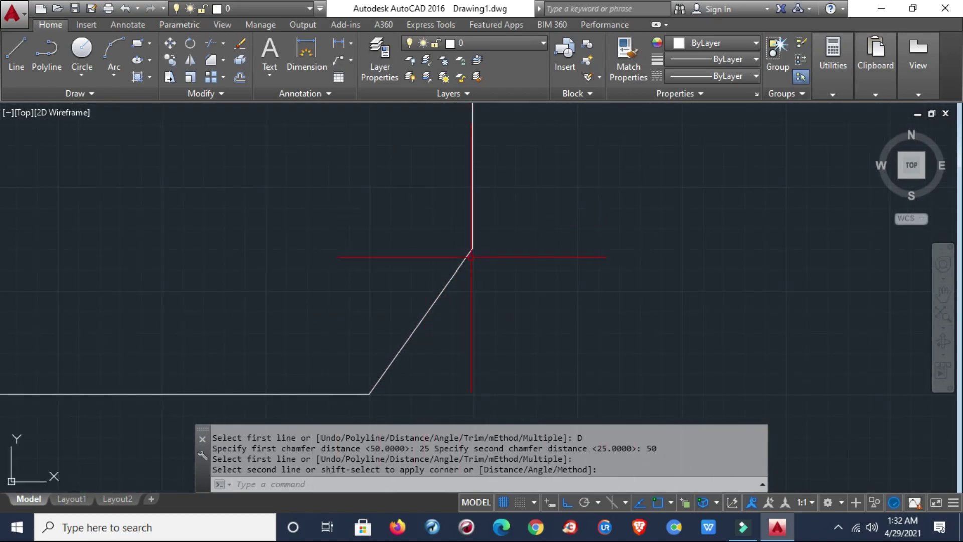
pyautogui.scroll(-5, 473, 260)
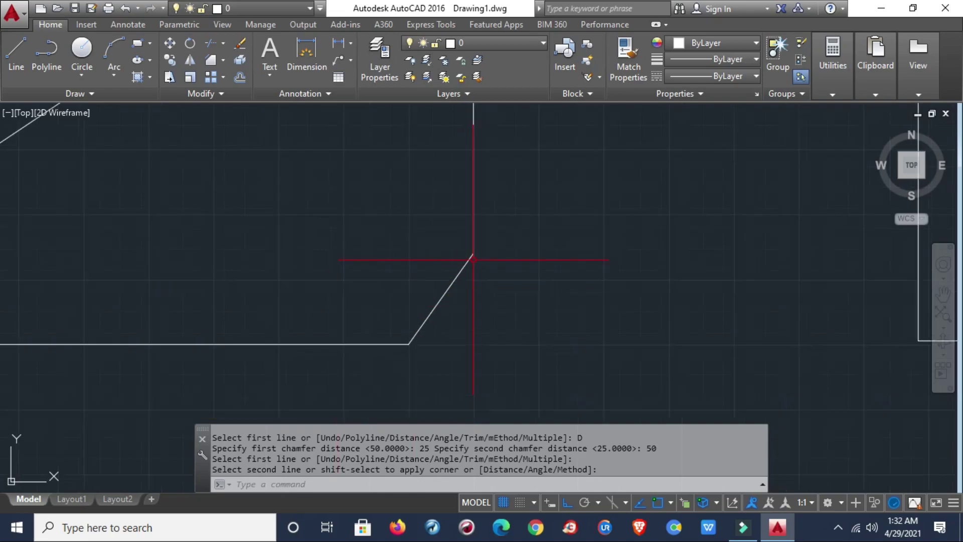
# Step: Examine the differently rounded corners of the filleted rectangle beside the dimensioned chamfer shape
pyautogui.moveTo(111, 358); pyautogui.dragTo(412, 344, button='middle')
pyautogui.scroll(4, 398, 241)
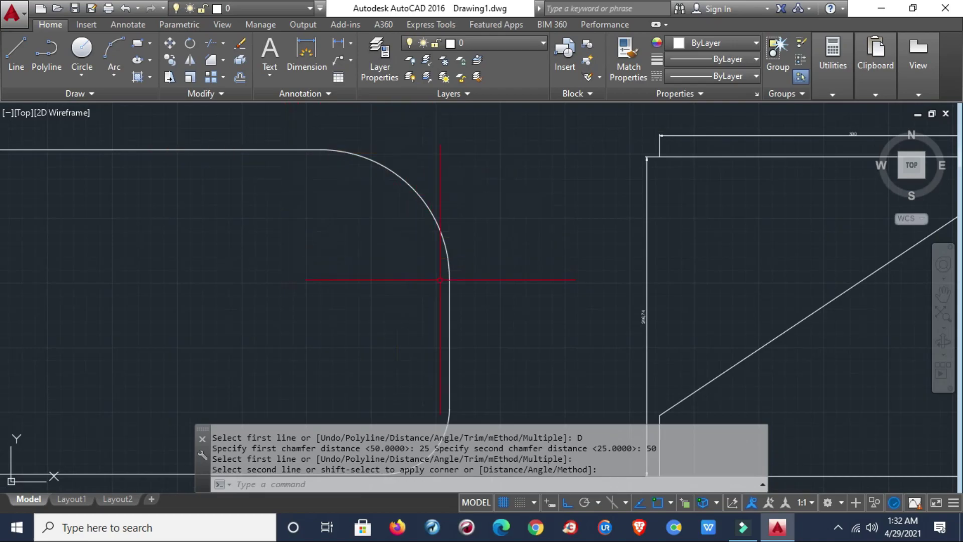
pyautogui.scroll(-2, 440, 222)
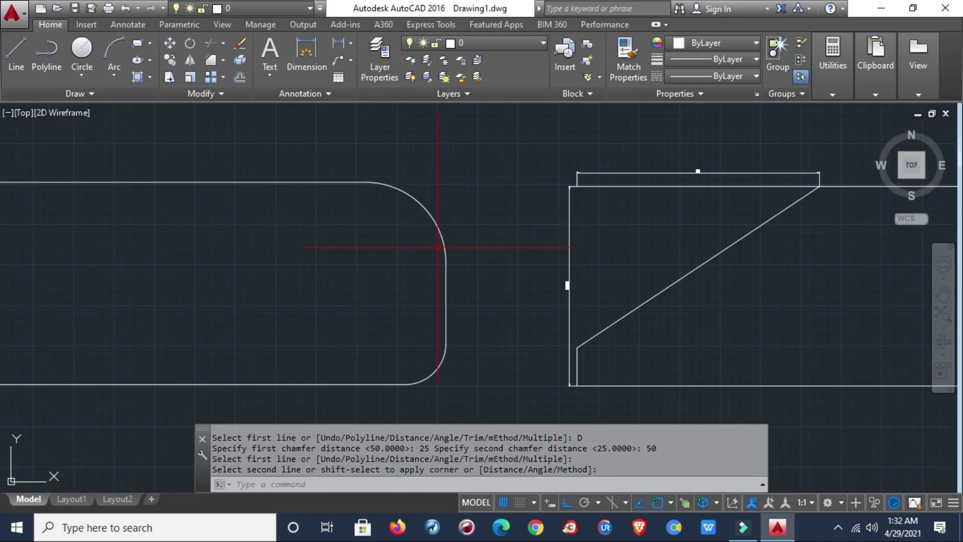
pyautogui.moveTo(344, 233); pyautogui.dragTo(471, 225, button='middle')
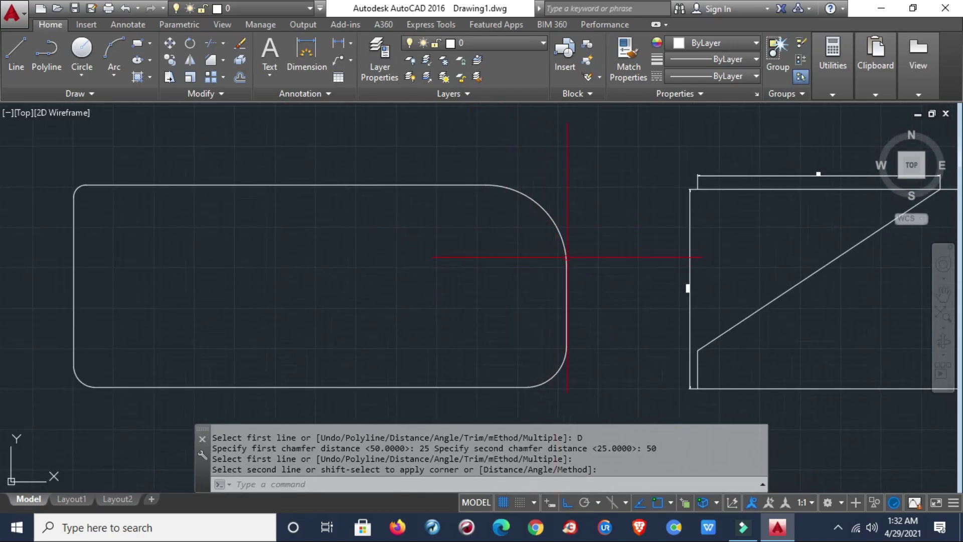
pyautogui.scroll(-5, 462, 301)
pyautogui.moveTo(462, 301); pyautogui.dragTo(616, 250, button='middle')
pyautogui.scroll(-3, 598, 274)
pyautogui.scroll(7, 666, 275)
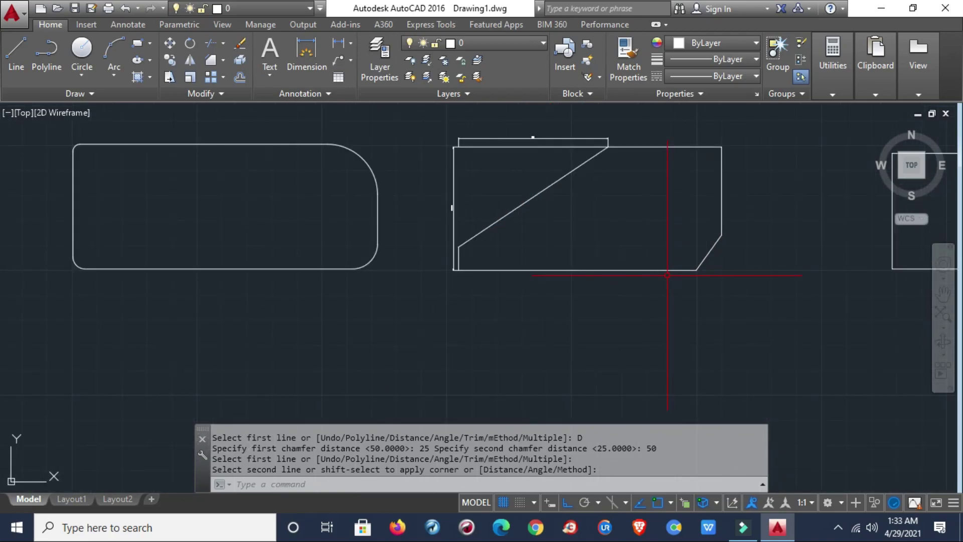
# Step: Review all the filleted and chamfered shapes across the whole drawing, from the rounded one to the newest rectangle
pyautogui.scroll(-7, 667, 275)
pyautogui.scroll(7, 419, 271)
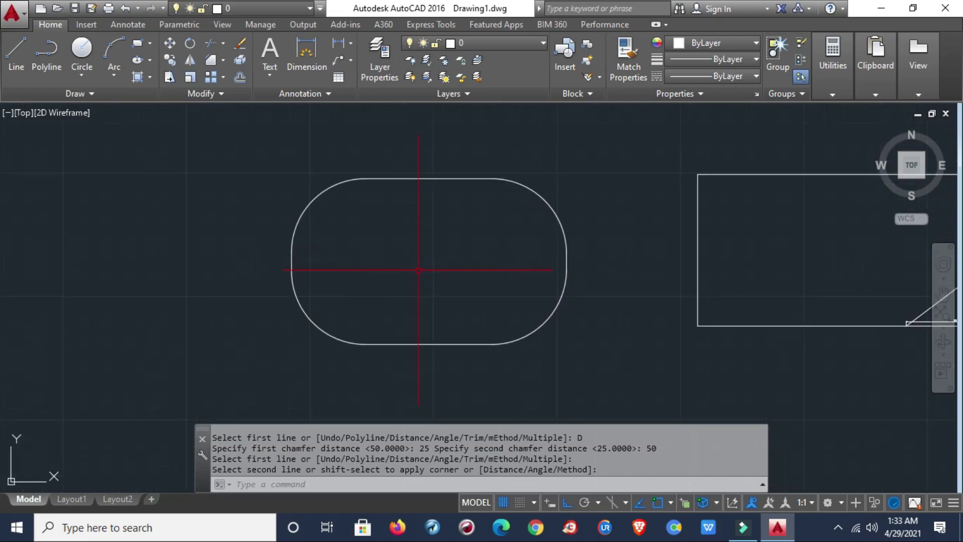
pyautogui.scroll(-6, 420, 270)
pyautogui.moveTo(656, 291); pyautogui.dragTo(374, 287, button='middle')
pyautogui.scroll(4, 580, 272)
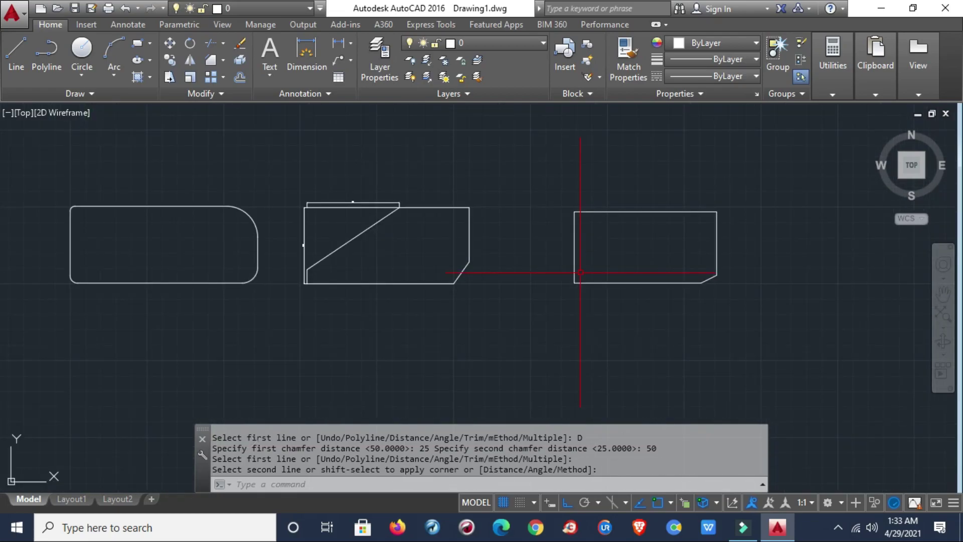
pyautogui.scroll(-5, 670, 295)
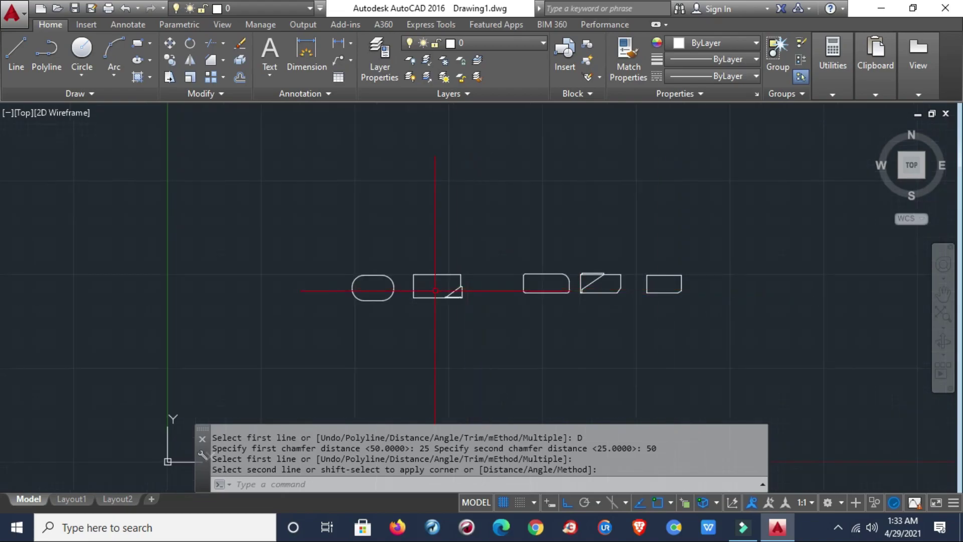
pyautogui.scroll(4, 490, 281)
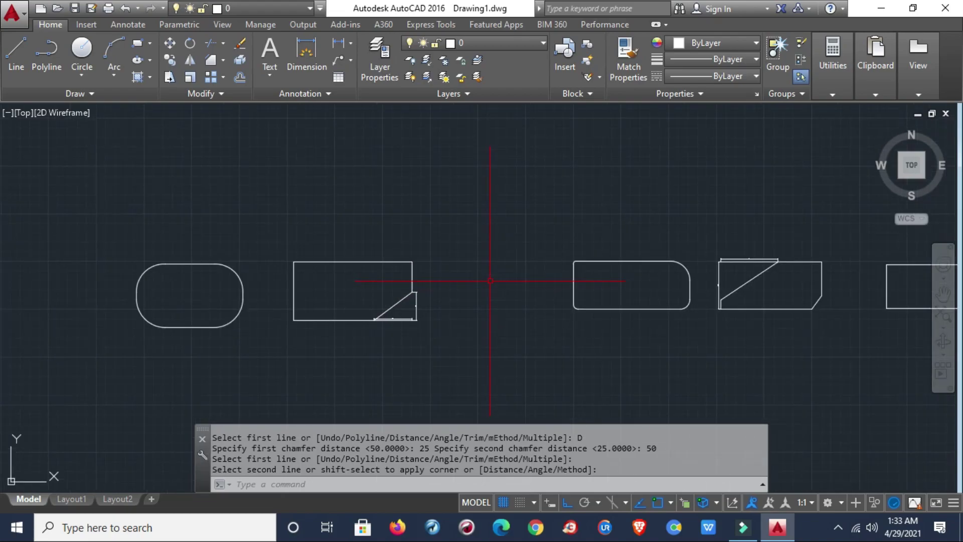
pyautogui.scroll(-5, 490, 281)
pyautogui.scroll(8, 602, 301)
pyautogui.scroll(-5, 504, 301)
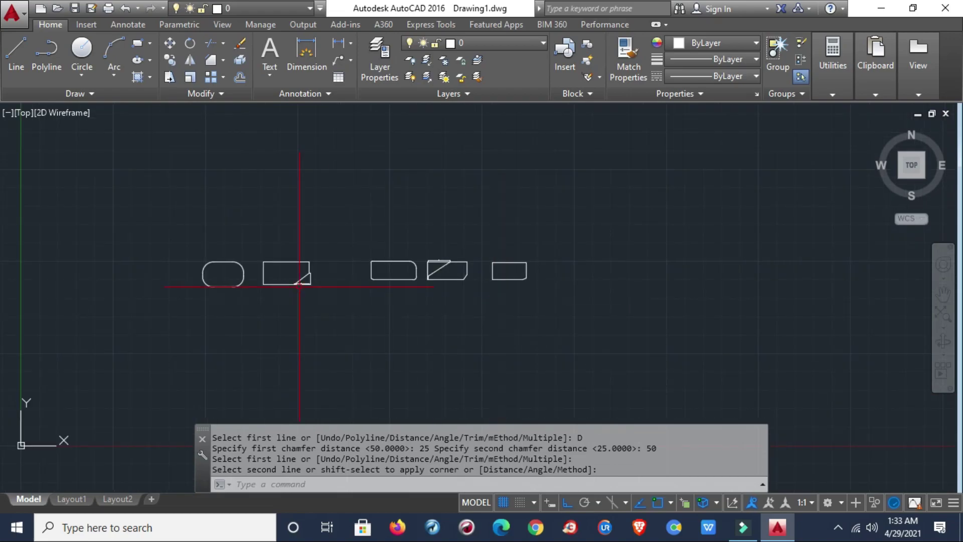
pyautogui.scroll(6, 186, 257)
pyautogui.moveTo(547, 350); pyautogui.dragTo(354, 278, button='middle')
pyautogui.scroll(-6, 354, 278)
pyautogui.scroll(5, 506, 286)
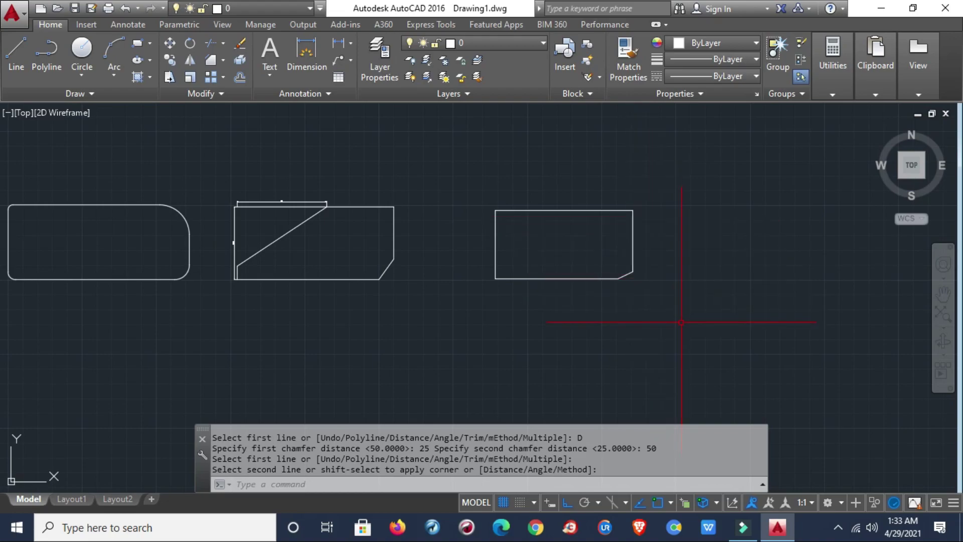
# Step: Compare the whole row of five shapes, from the fully rounded one to the rectangle with the single chamfered corner
pyautogui.scroll(-6, 681, 322)
pyautogui.scroll(6, 680, 316)
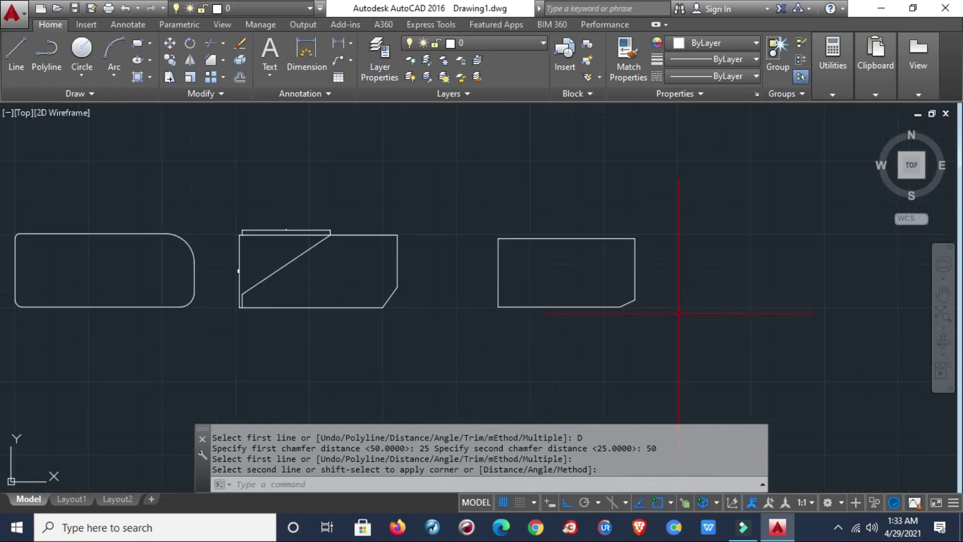
pyautogui.scroll(-4, 436, 322)
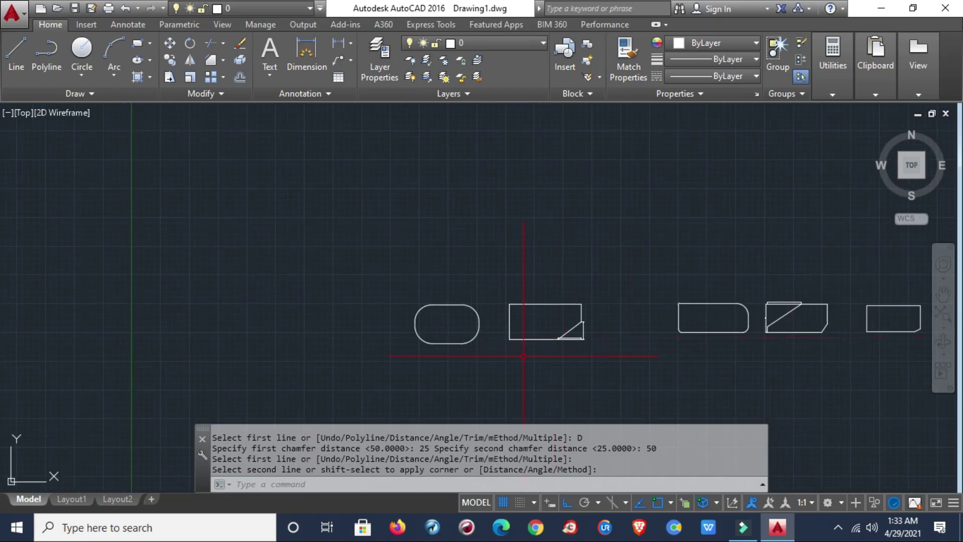
pyautogui.scroll(7, 471, 349)
pyautogui.scroll(-5, 472, 343)
pyautogui.moveTo(679, 323); pyautogui.dragTo(415, 296, button='middle')
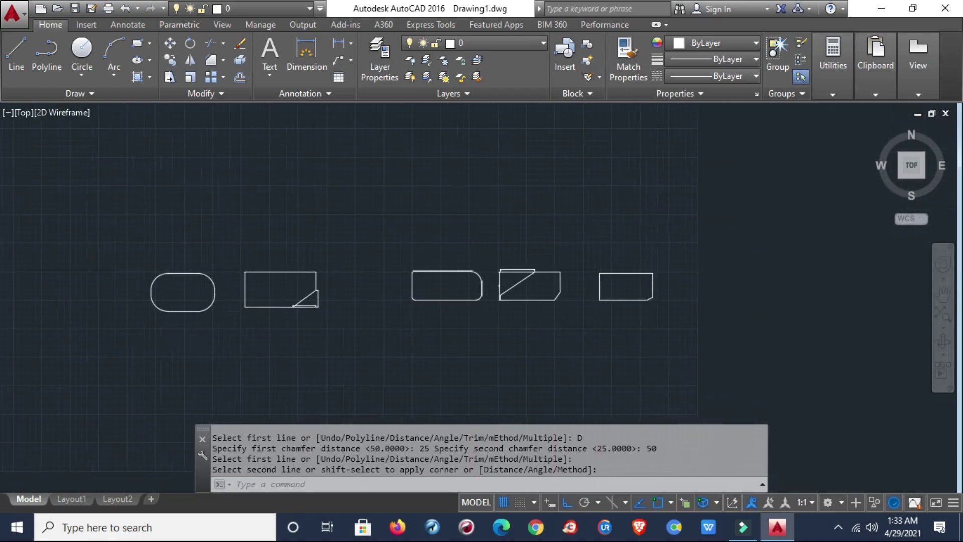
# Step: Inspect the newest rectangle's chamfered lower-right corner up close, alongside the neighbouring chamfered shape
pyautogui.scroll(5, 660, 275)
pyautogui.scroll(3, 660, 274)
pyautogui.moveTo(684, 280); pyautogui.dragTo(637, 351, button='middle')
pyautogui.scroll(-2, 637, 351)
pyautogui.scroll(-2, 615, 332)
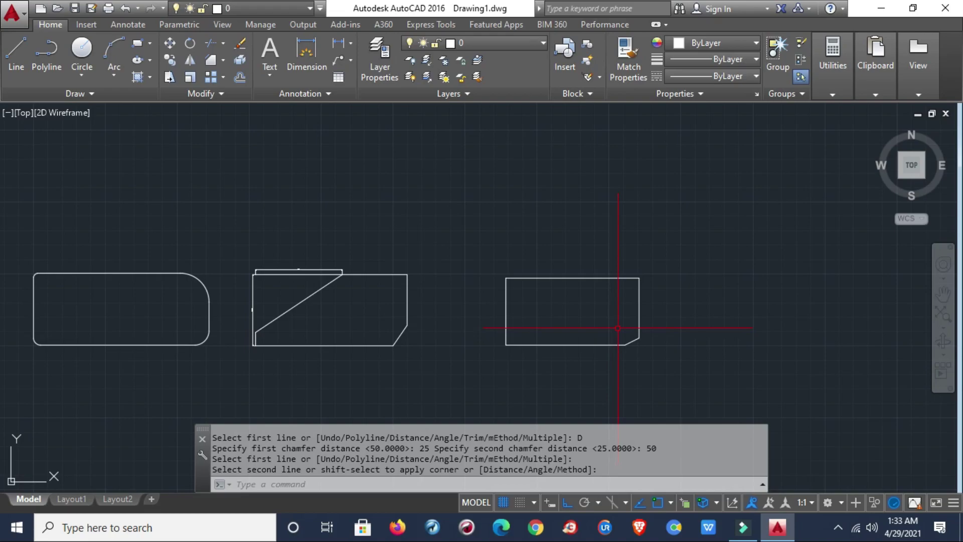
pyautogui.scroll(4, 618, 327)
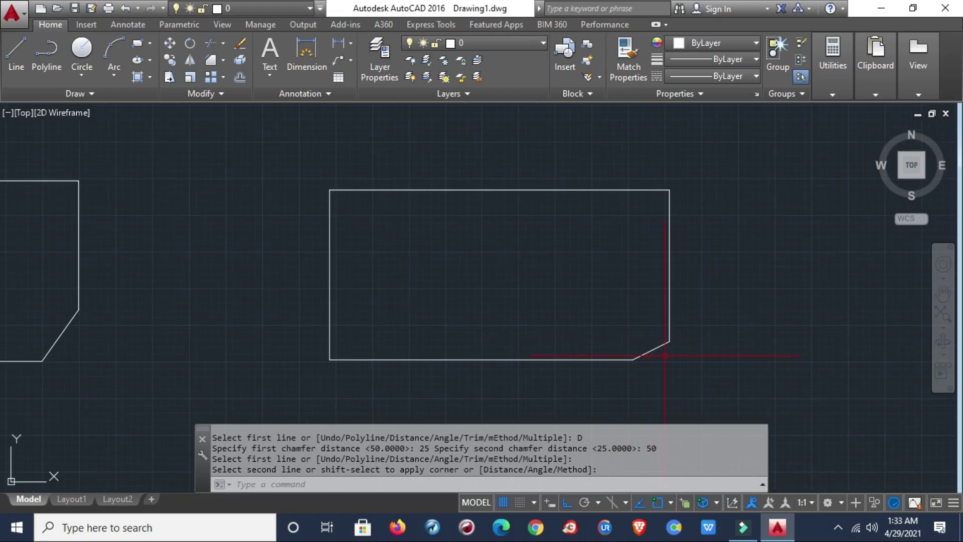
pyautogui.moveTo(665, 356); pyautogui.dragTo(628, 322, button='middle')
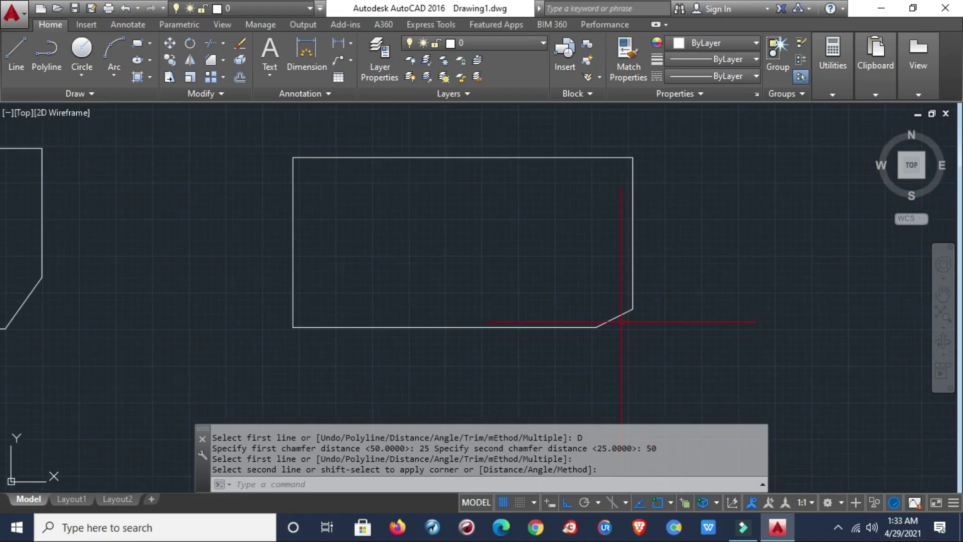